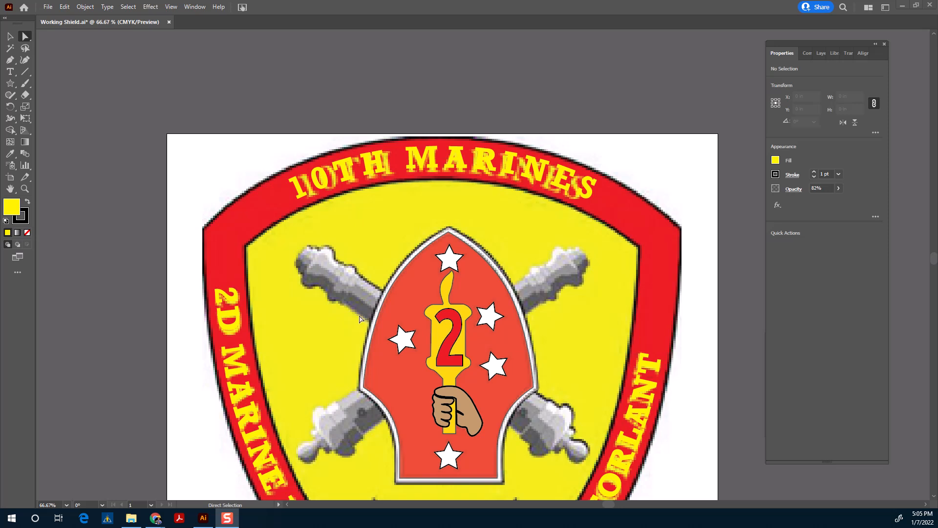
# Start tracing the upper-left cannon barrel with the Curvature tool, from the shield border along its upper edge around the raised collar
pyautogui.scroll(2, 368, 320)
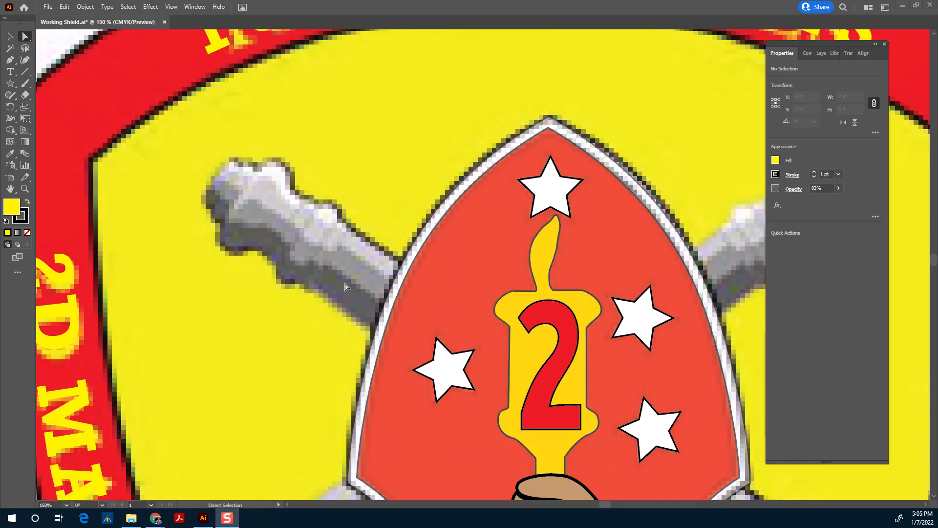
pyautogui.scroll(-2, 349, 286)
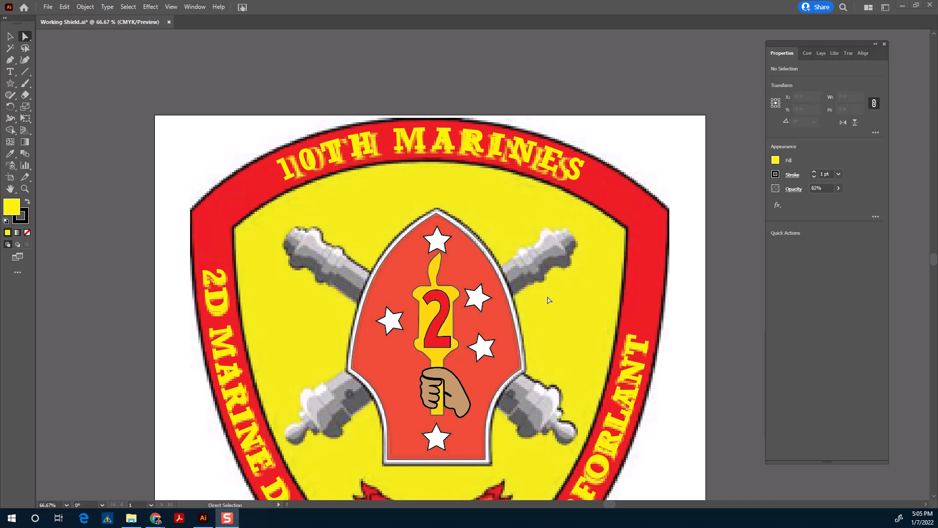
pyautogui.scroll(3, 351, 286)
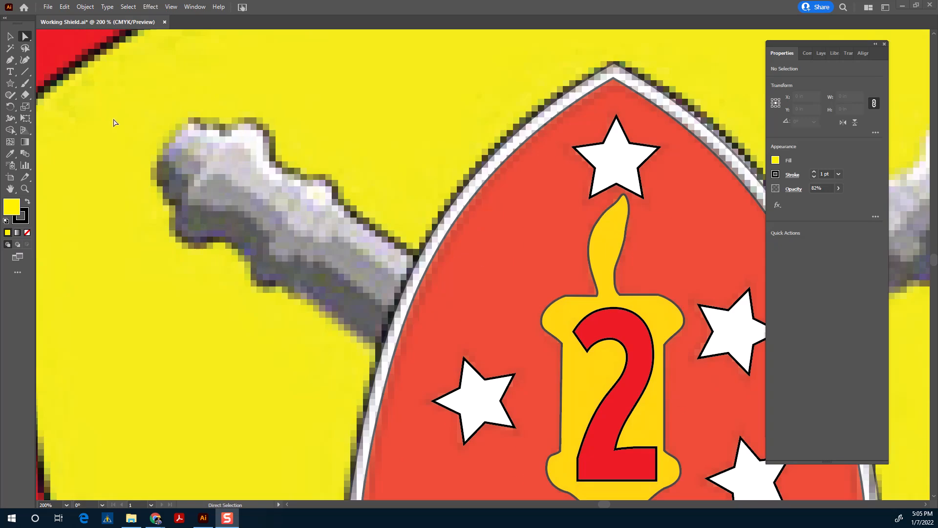
pyautogui.click(24, 60)
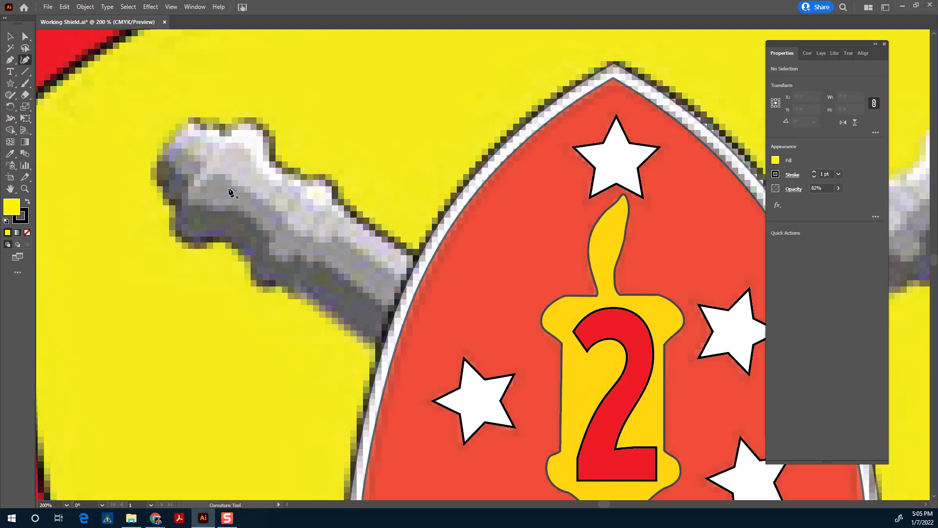
pyautogui.click(415, 255)
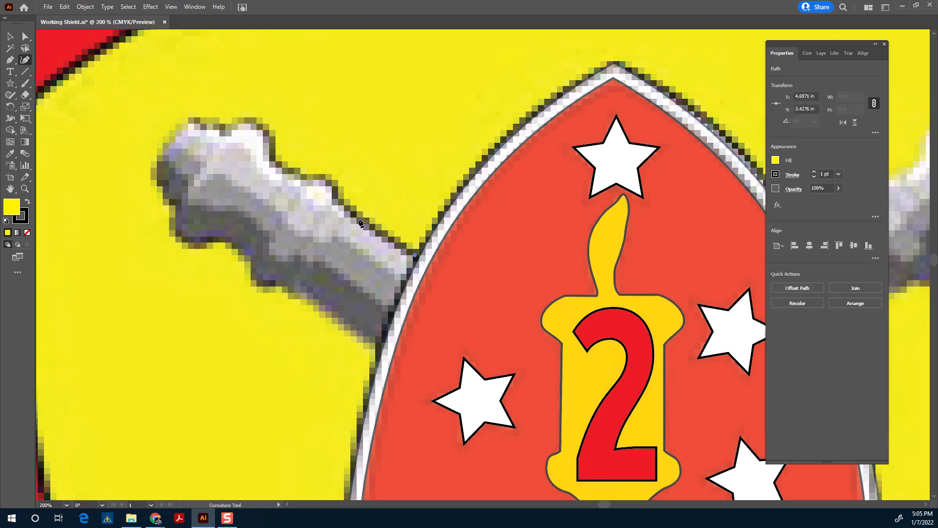
pyautogui.click(333, 197)
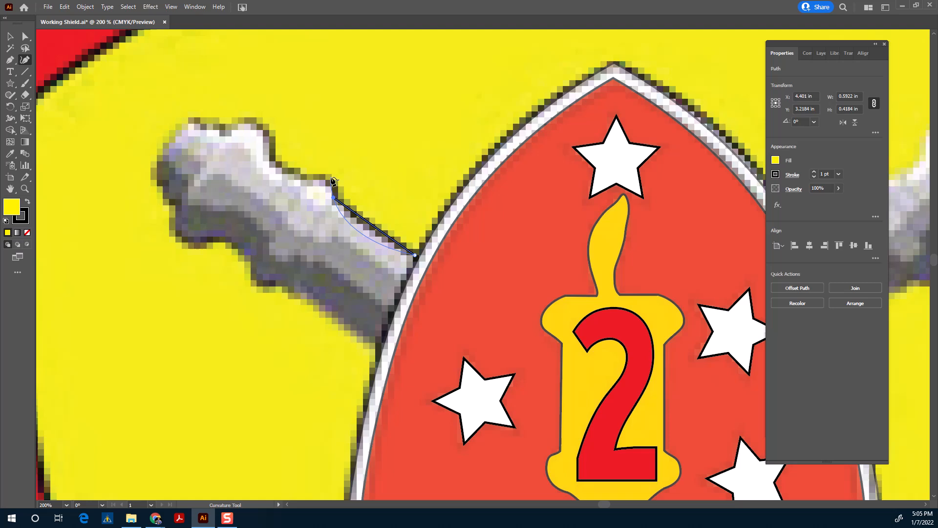
pyautogui.click(331, 177)
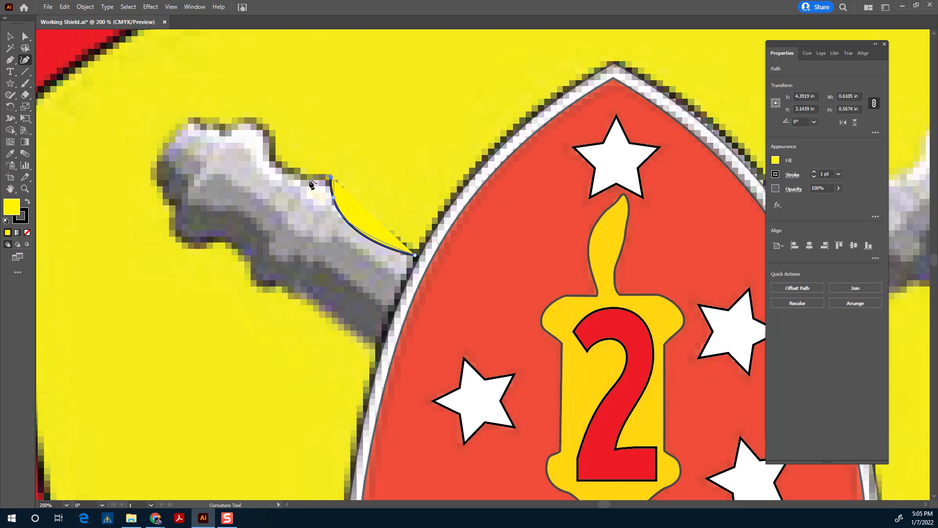
pyautogui.click(309, 180)
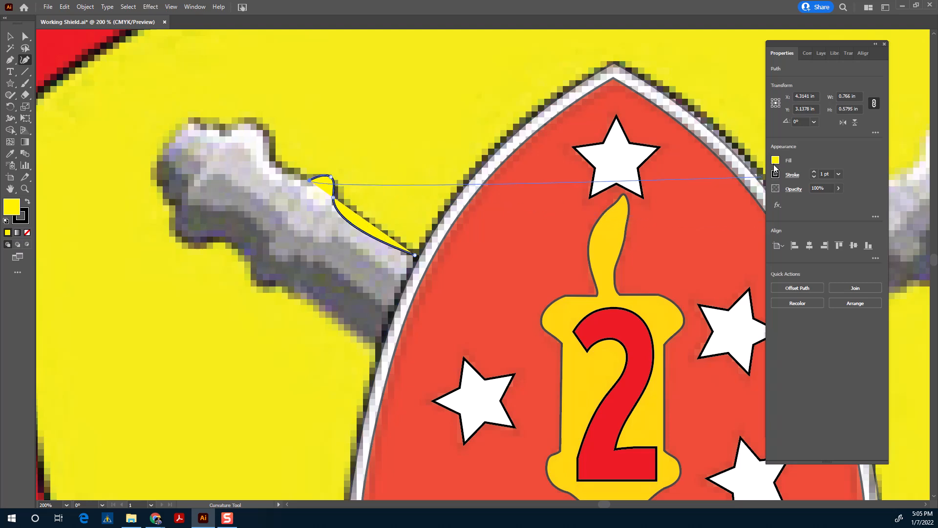
# Give the barrel path a medium gray fill and lower its opacity to 58%
pyautogui.click(775, 161)
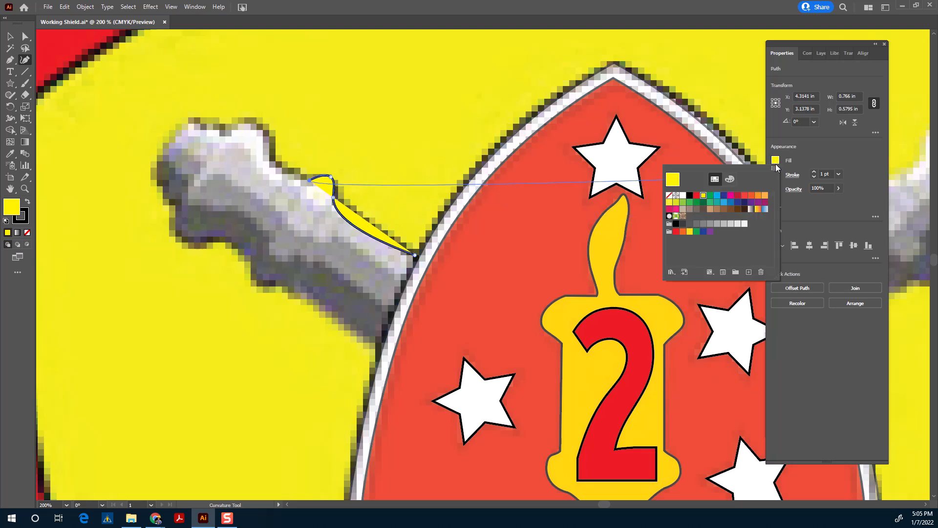
pyautogui.click(712, 224)
pyautogui.click(839, 186)
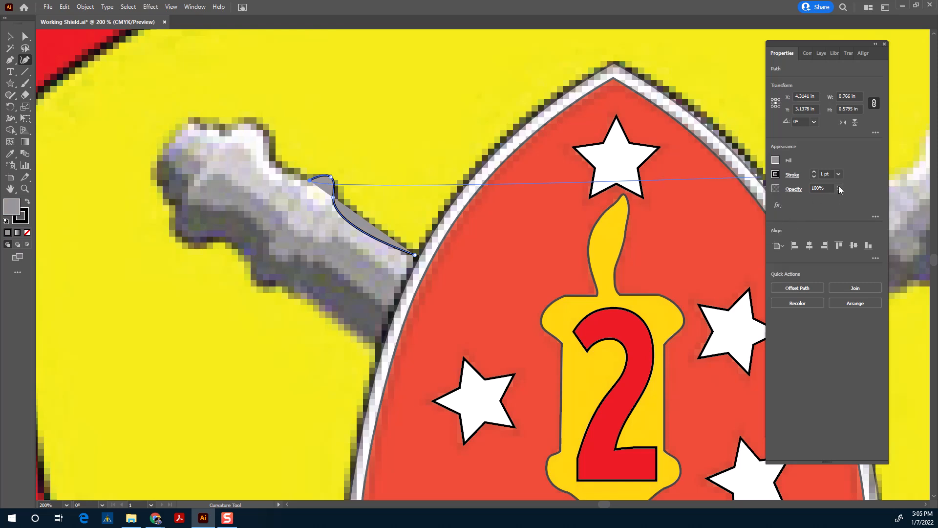
pyautogui.click(838, 188)
pyautogui.moveTo(841, 200); pyautogui.dragTo(822, 200)
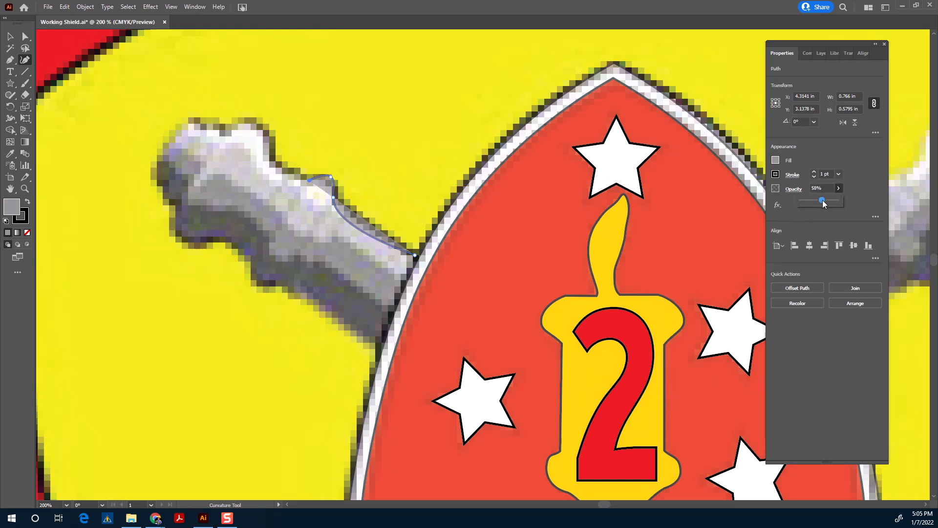
# Continue the barrel outline along the upper edge, around the muzzle bumps and to the outermost tip of the muzzle
pyautogui.click(270, 156)
pyautogui.click(270, 133)
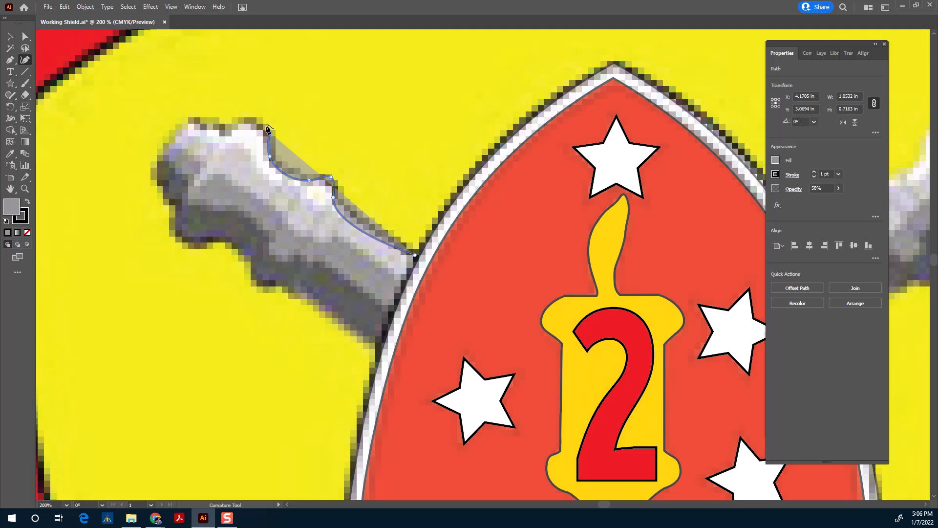
pyautogui.click(253, 119)
pyautogui.click(229, 133)
pyautogui.click(199, 131)
pyautogui.click(192, 121)
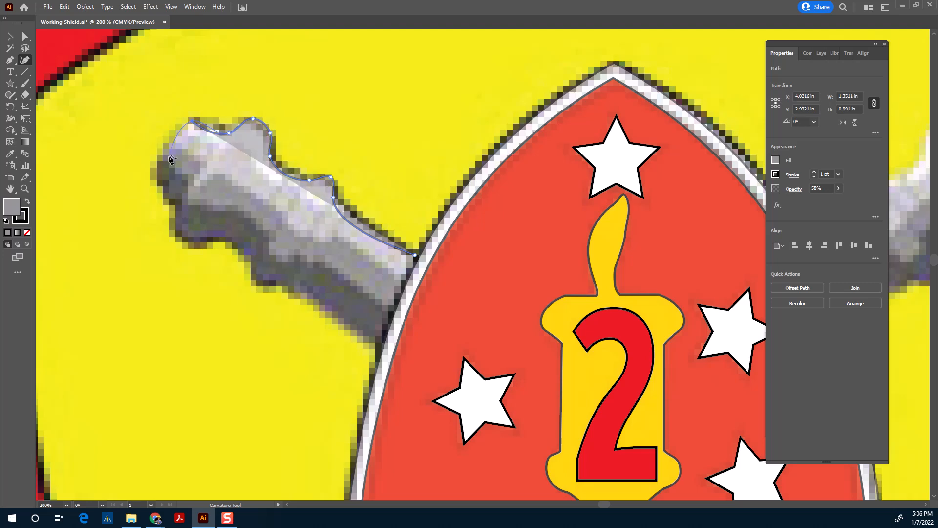
pyautogui.click(154, 173)
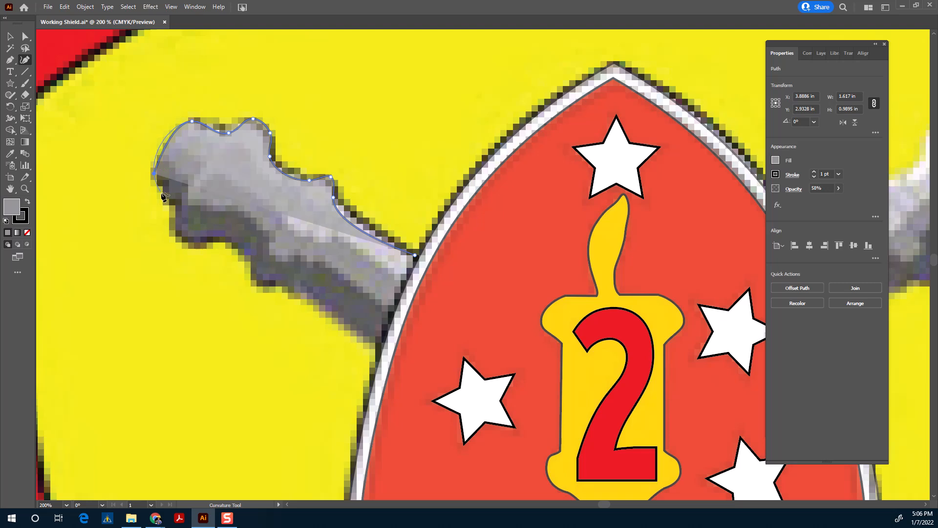
# Trace the lower side of the barrel from the muzzle tip, around the lower bumps and collar, back to the shield border
pyautogui.click(172, 202)
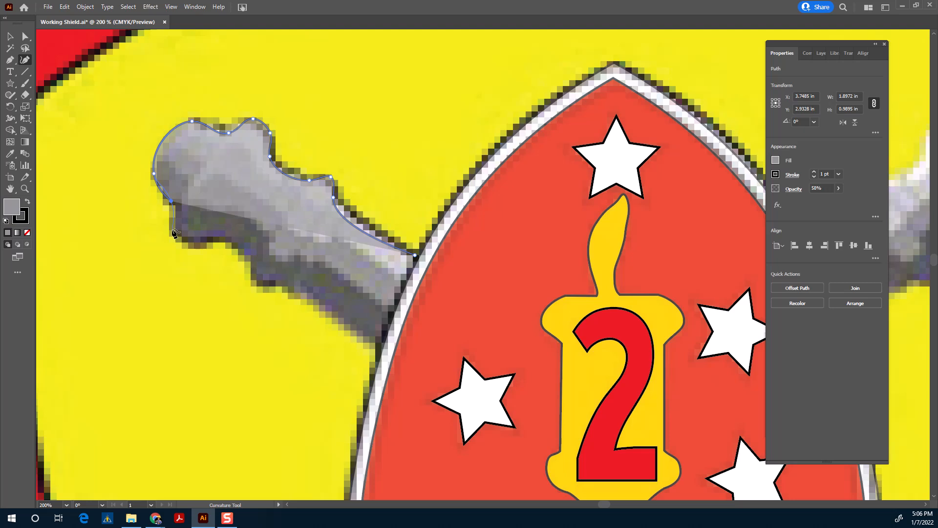
pyautogui.click(171, 228)
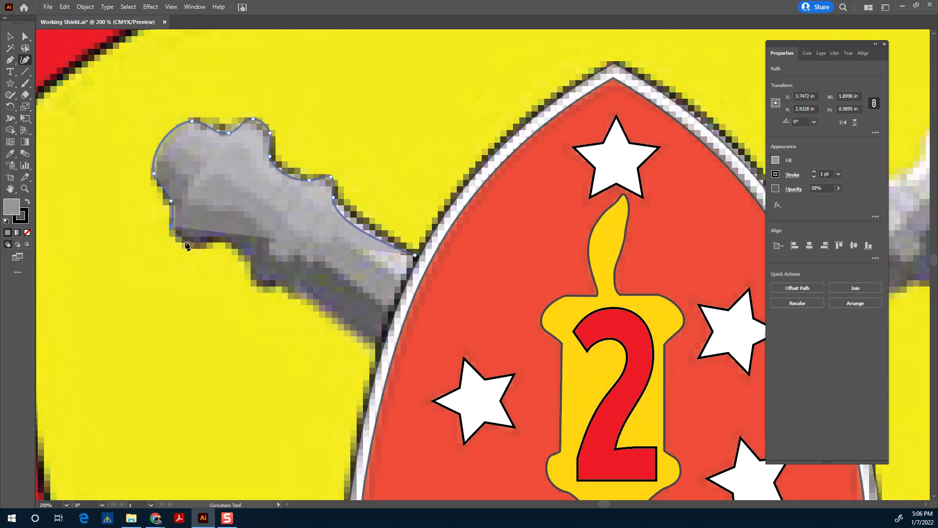
pyautogui.click(185, 240)
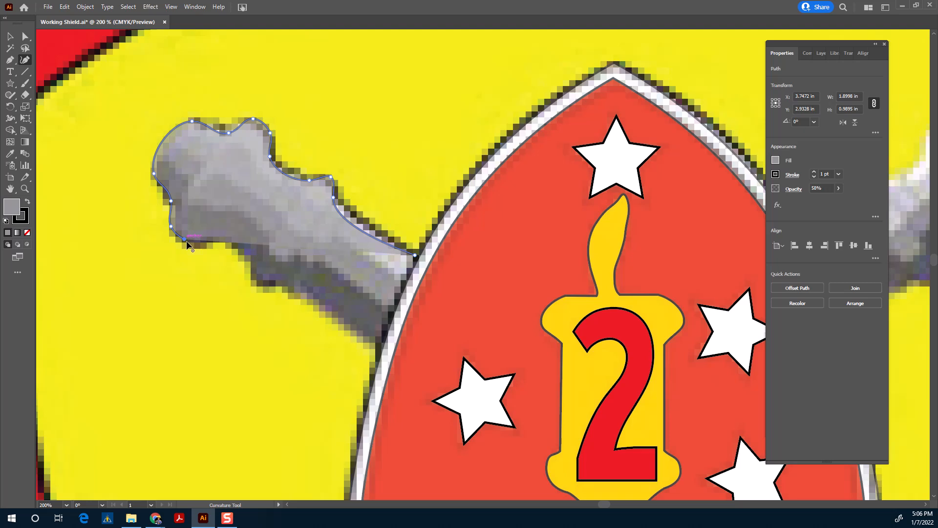
pyautogui.click(213, 231)
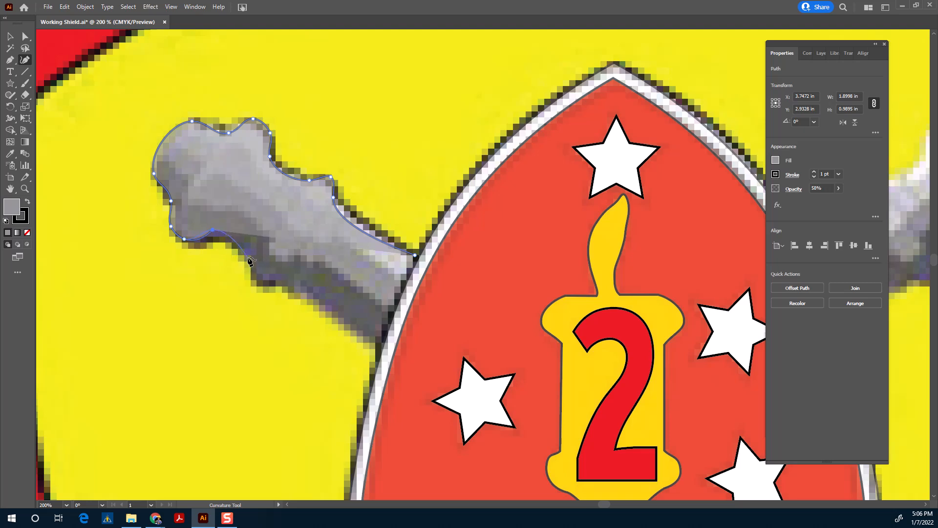
pyautogui.click(248, 258)
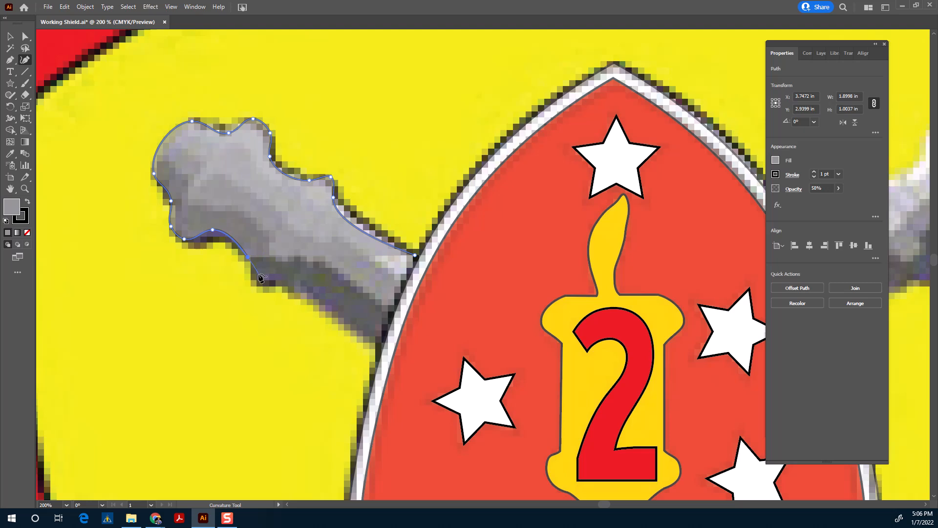
pyautogui.click(257, 283)
pyautogui.click(293, 286)
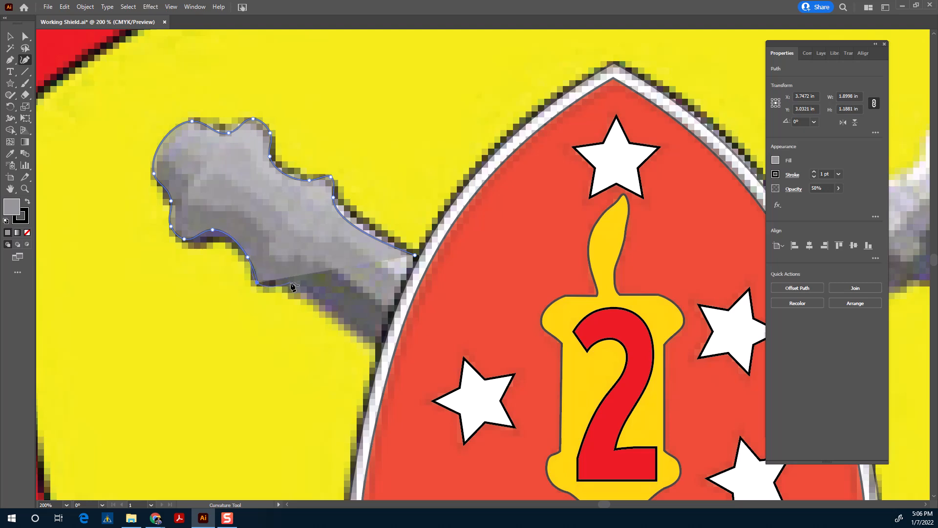
pyautogui.click(291, 285)
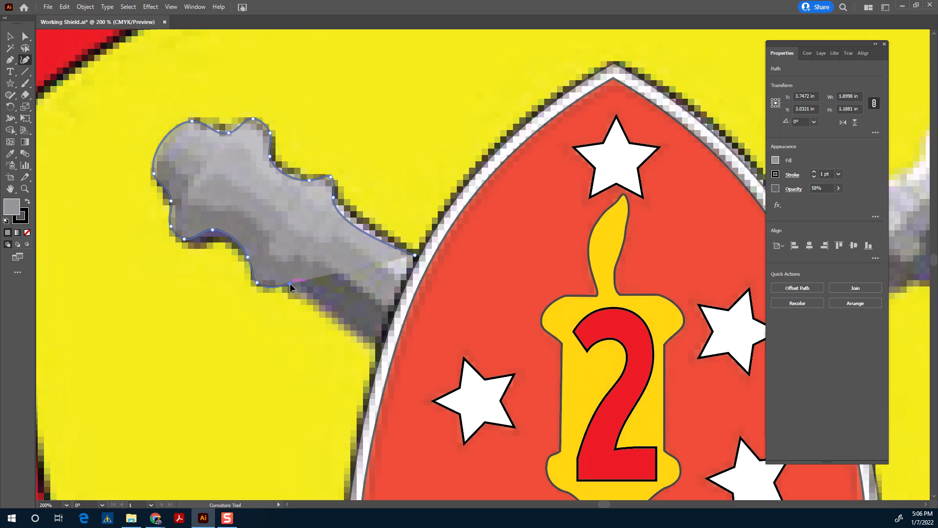
pyautogui.click(381, 347)
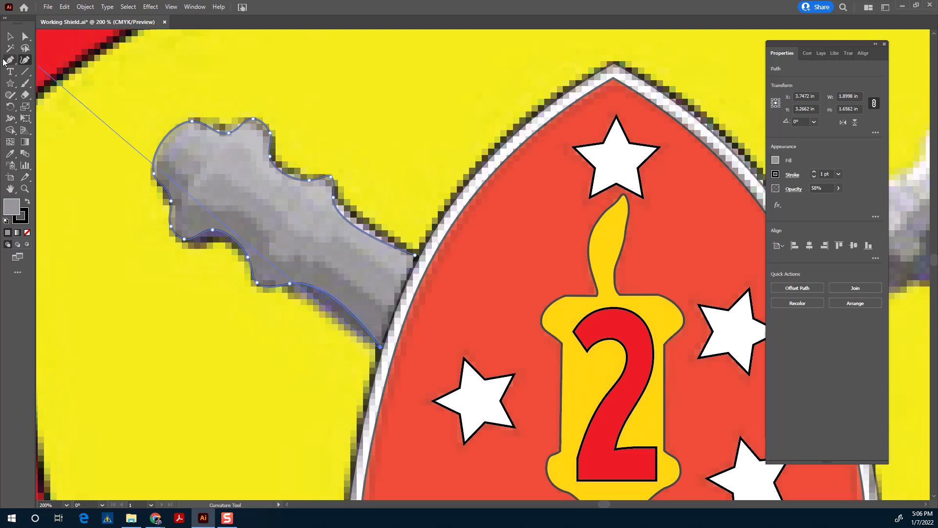
# Straighten the barrel's upper and lower edges between the collar and the shield by adjusting their anchor handles with Direct Selection
pyautogui.click(25, 37)
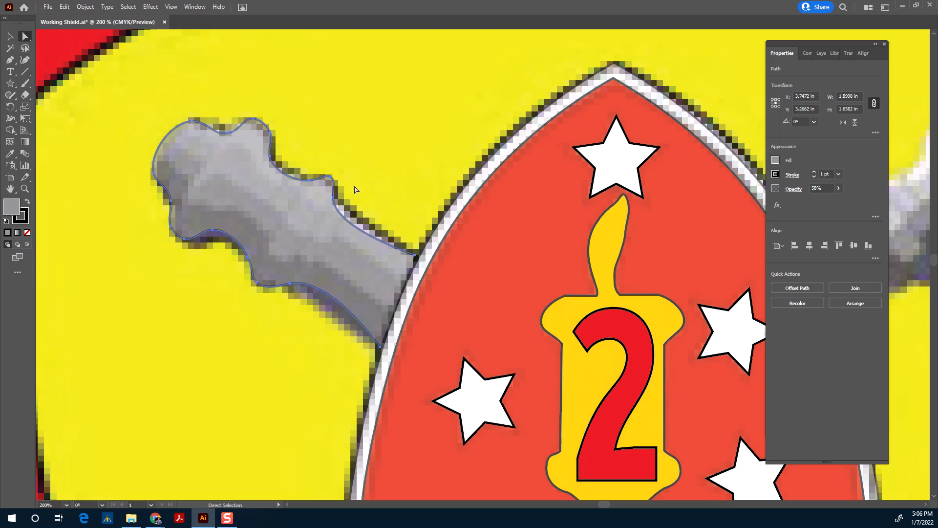
pyautogui.click(334, 197)
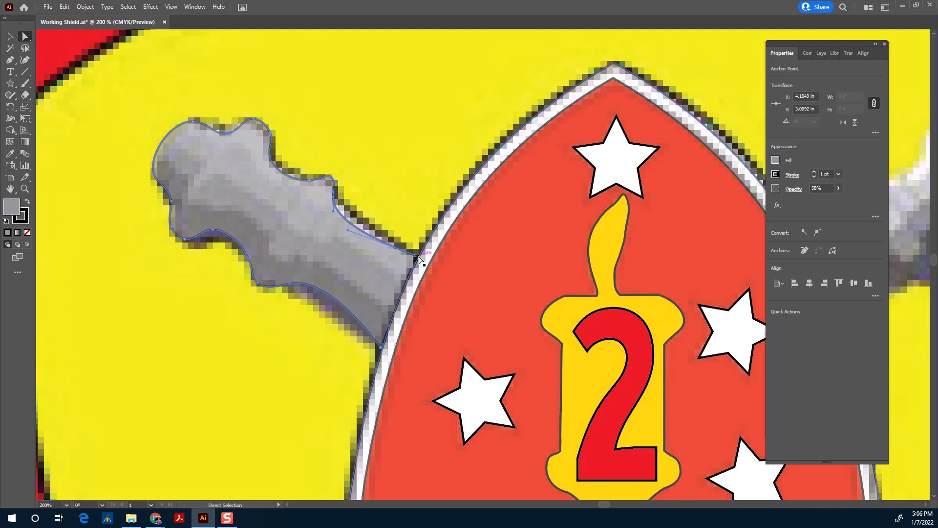
pyautogui.moveTo(349, 234); pyautogui.dragTo(352, 223)
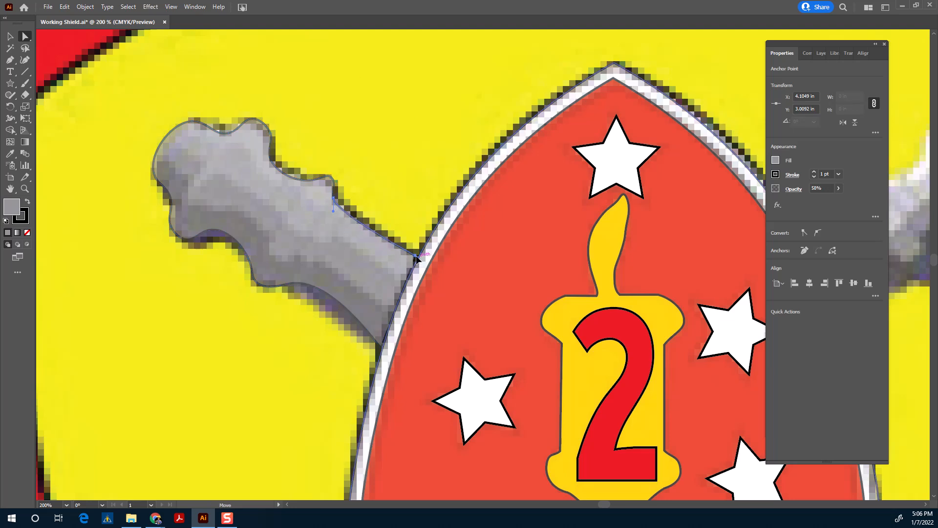
pyautogui.click(352, 307)
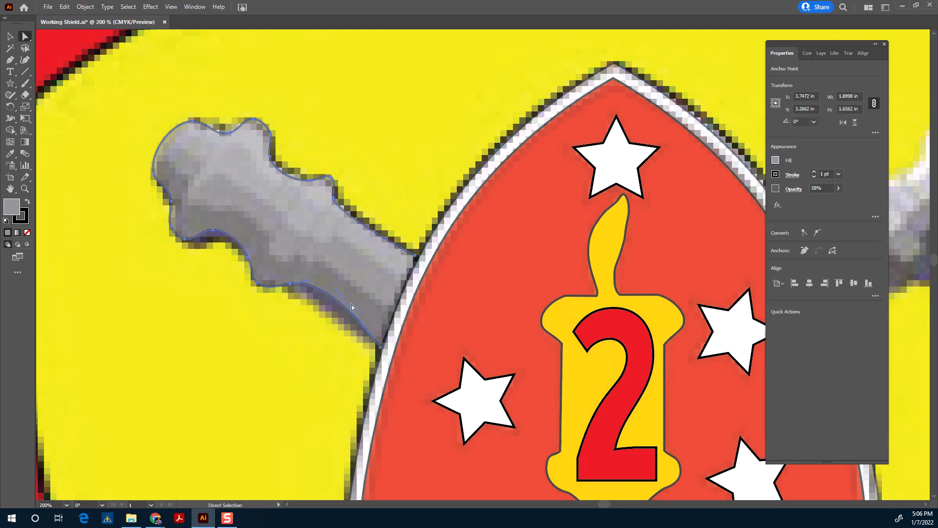
pyautogui.moveTo(379, 346); pyautogui.dragTo(381, 349)
pyautogui.click(335, 212)
pyautogui.moveTo(334, 212); pyautogui.dragTo(332, 202)
pyautogui.click(290, 284)
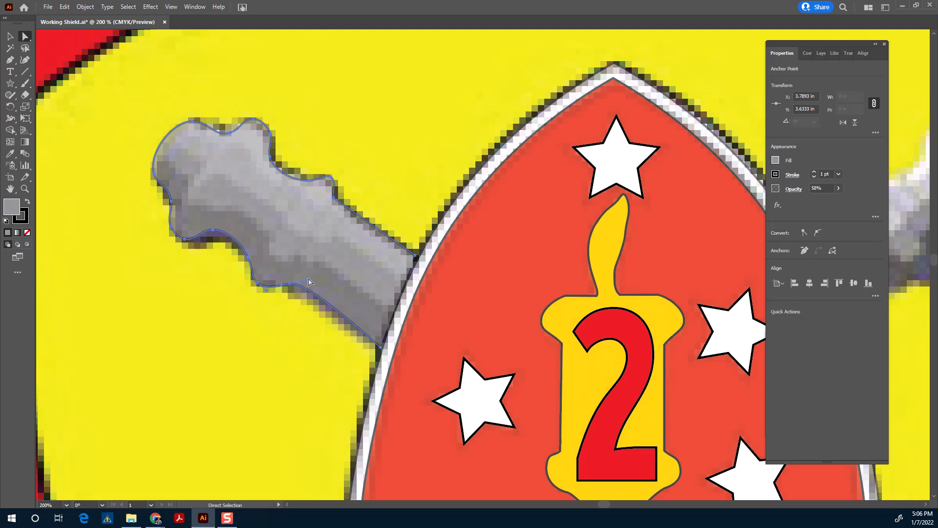
pyautogui.moveTo(308, 280); pyautogui.dragTo(290, 283)
# Straighten the outline segments between the muzzle and the collar on both sides of the barrel by retracting their curve handles
pyautogui.click(251, 259)
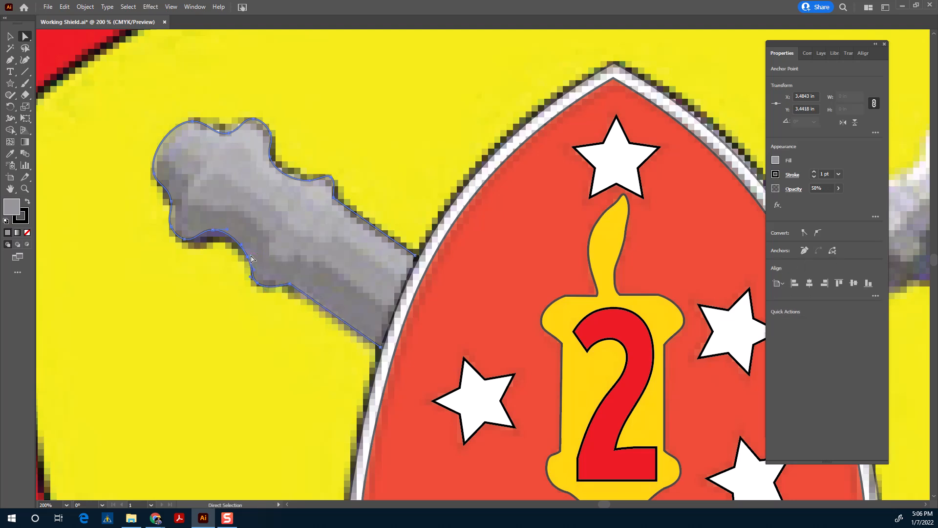
pyautogui.moveTo(242, 245); pyautogui.dragTo(215, 230)
pyautogui.click(273, 170)
pyautogui.moveTo(273, 173); pyautogui.dragTo(295, 189)
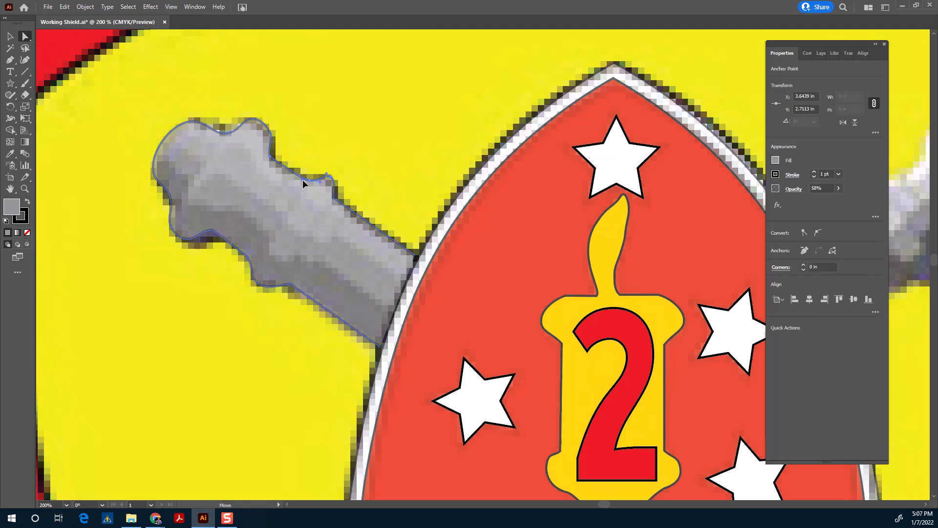
# Refine the curves of the collar bumps on the barrel's upper and lower edges to follow the reference image
pyautogui.click(310, 182)
pyautogui.moveTo(310, 182); pyautogui.dragTo(337, 184)
pyautogui.click(287, 290)
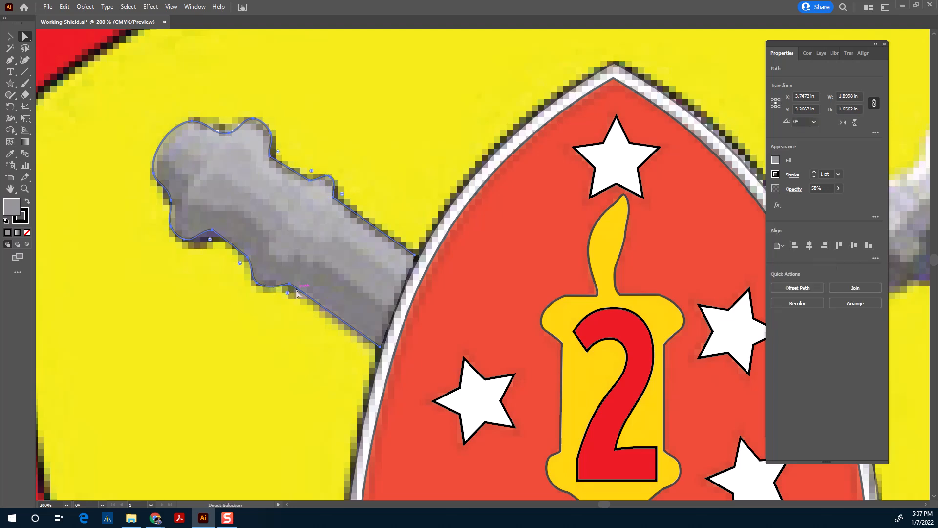
pyautogui.click(290, 289)
pyautogui.moveTo(283, 290); pyautogui.dragTo(275, 283)
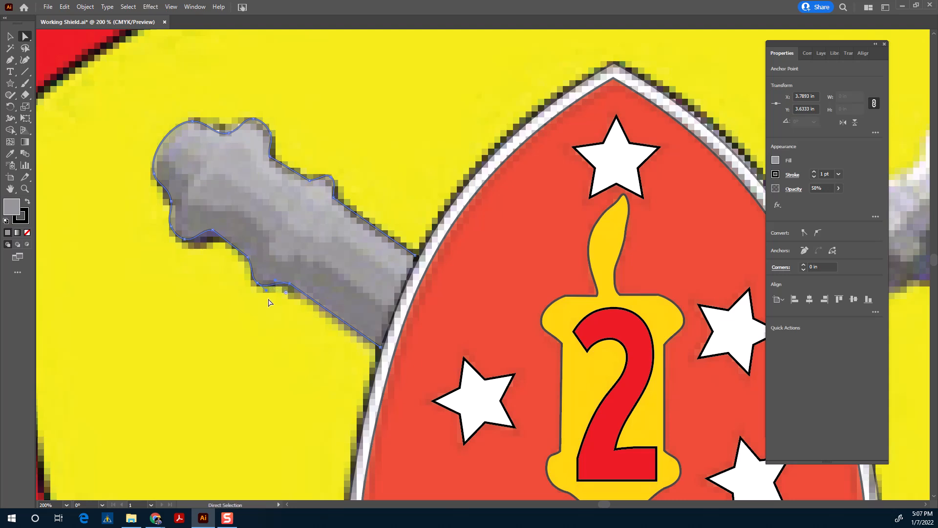
# Straighten the front edge of the upper-left barrel's muzzle by retracting the curve handles at its upper corner
pyautogui.scroll(1, 230, 259)
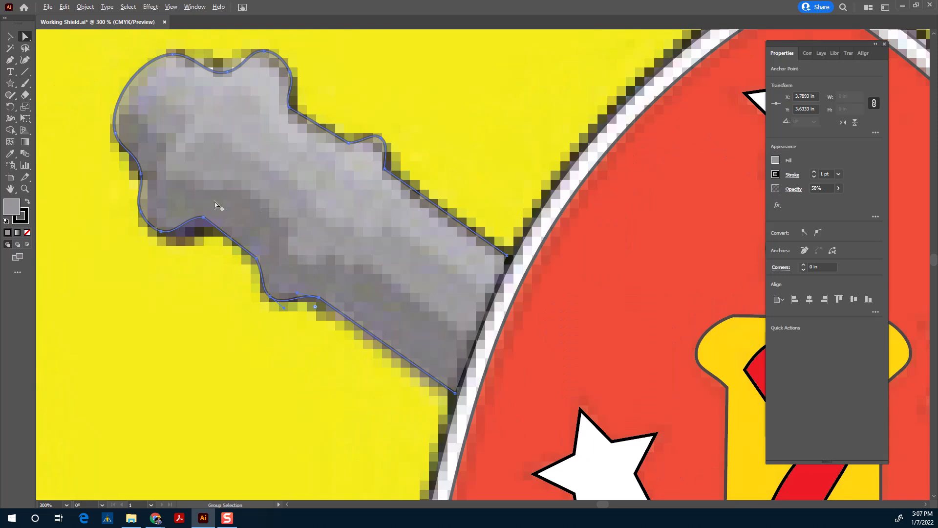
pyautogui.click(157, 58)
pyautogui.click(158, 58)
pyautogui.moveTo(158, 58); pyautogui.dragTo(172, 58)
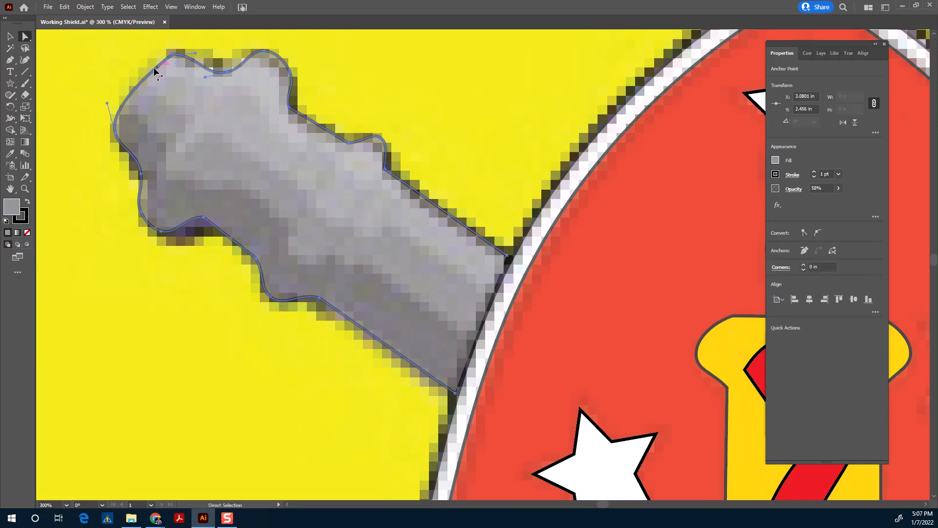
pyautogui.moveTo(108, 104); pyautogui.dragTo(116, 134)
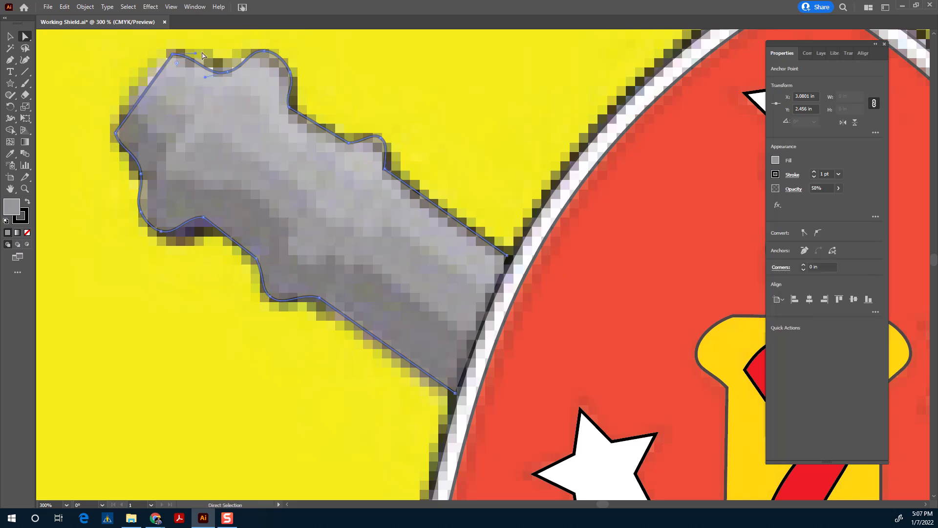
pyautogui.moveTo(197, 53); pyautogui.dragTo(174, 57)
# Retract the handles around the muzzle's lower corner and the upper dip so the adjoining outline segments become straight
pyautogui.click(115, 133)
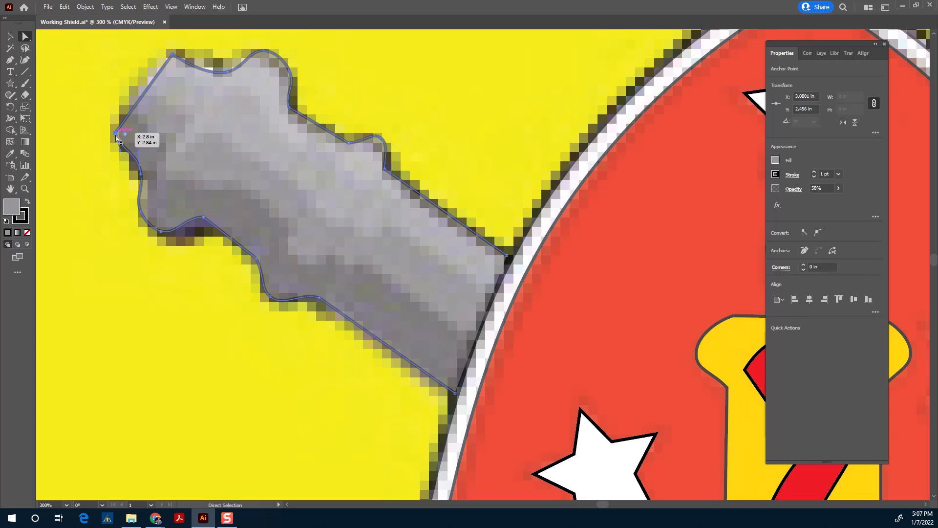
pyautogui.moveTo(120, 151); pyautogui.dragTo(116, 134)
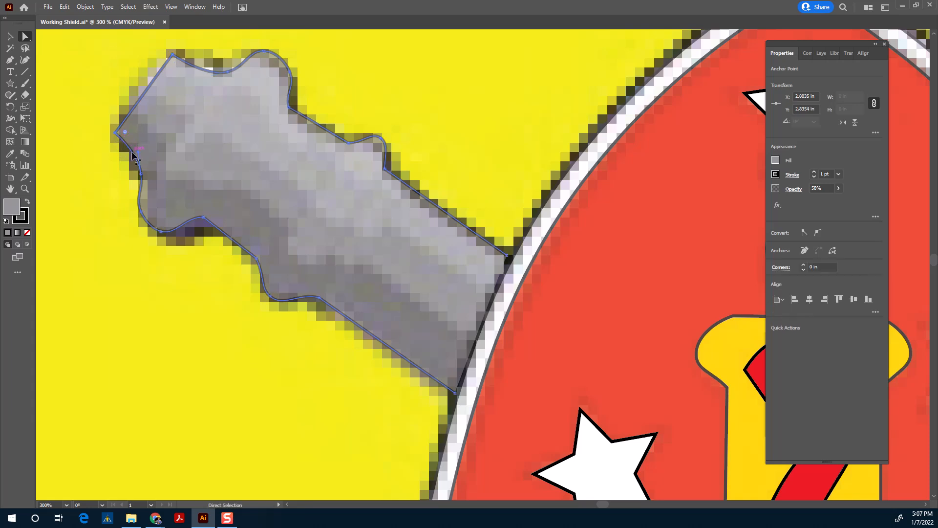
pyautogui.moveTo(142, 172); pyautogui.dragTo(140, 169)
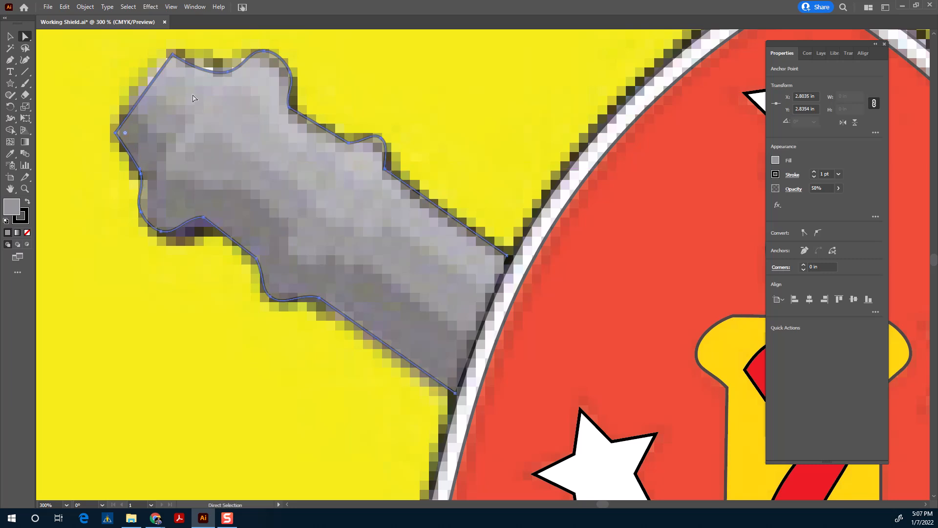
pyautogui.click(227, 73)
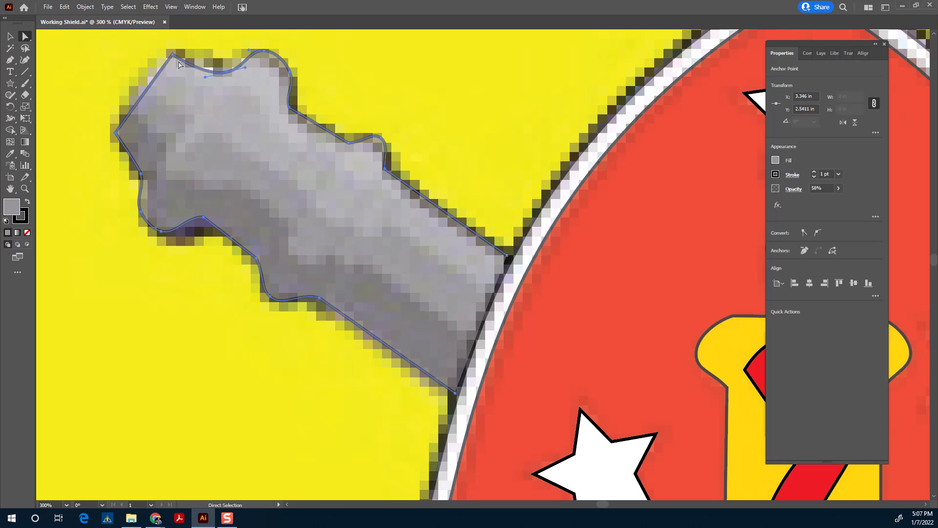
pyautogui.moveTo(205, 78); pyautogui.dragTo(227, 73)
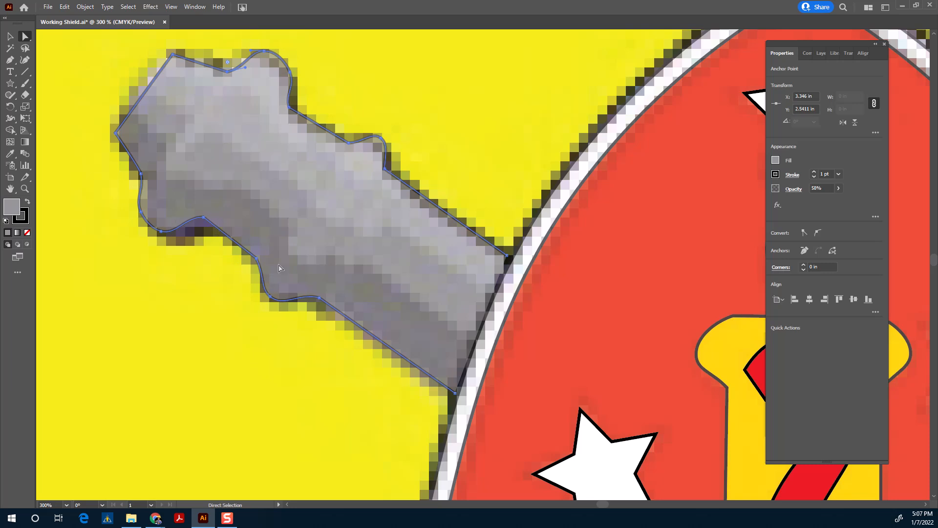
# Set the barrel shape's opacity to 100% and fine-tune the anchors and handles at the upper dip and along the lower bumps
pyautogui.scroll(-3, 283, 267)
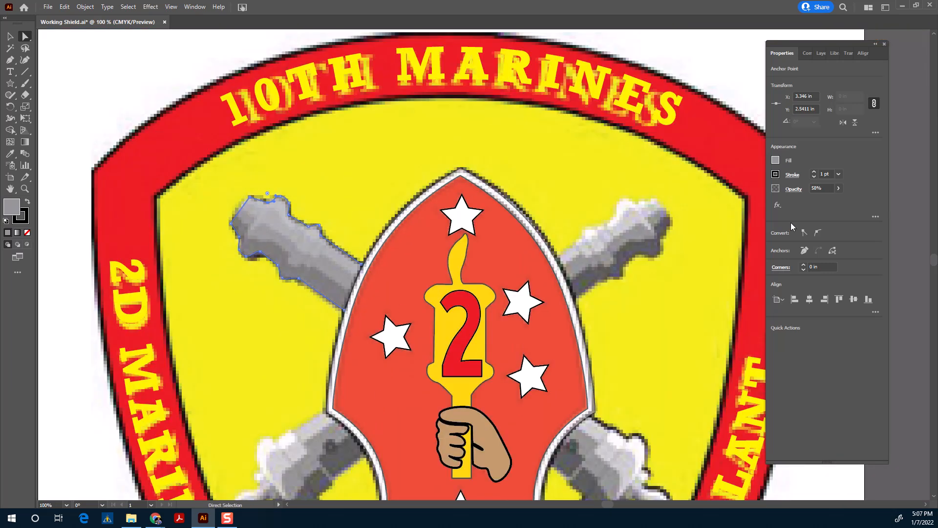
pyautogui.click(839, 189)
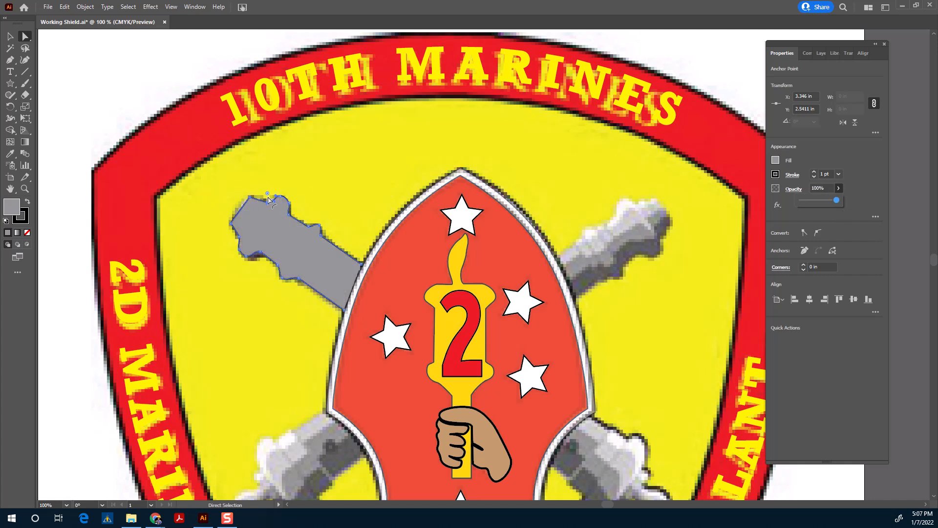
pyautogui.scroll(2, 246, 227)
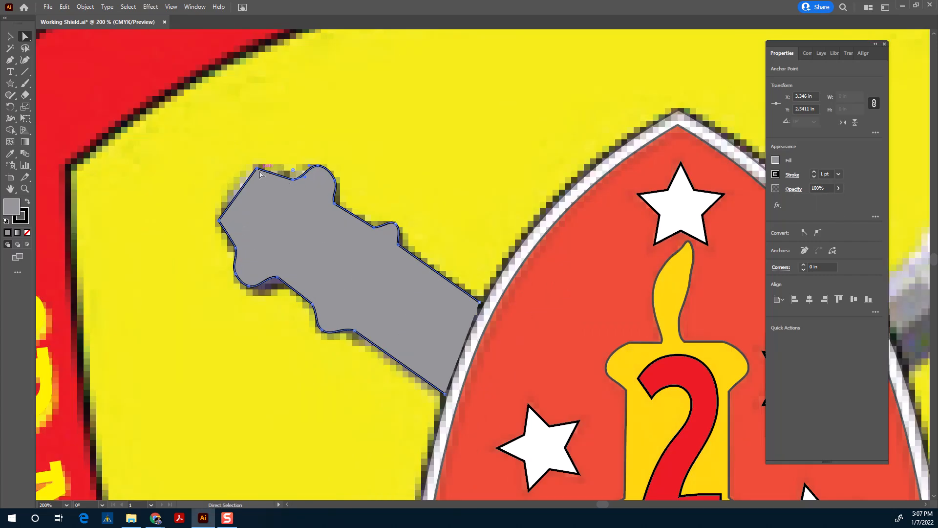
pyautogui.moveTo(294, 185); pyautogui.dragTo(303, 165)
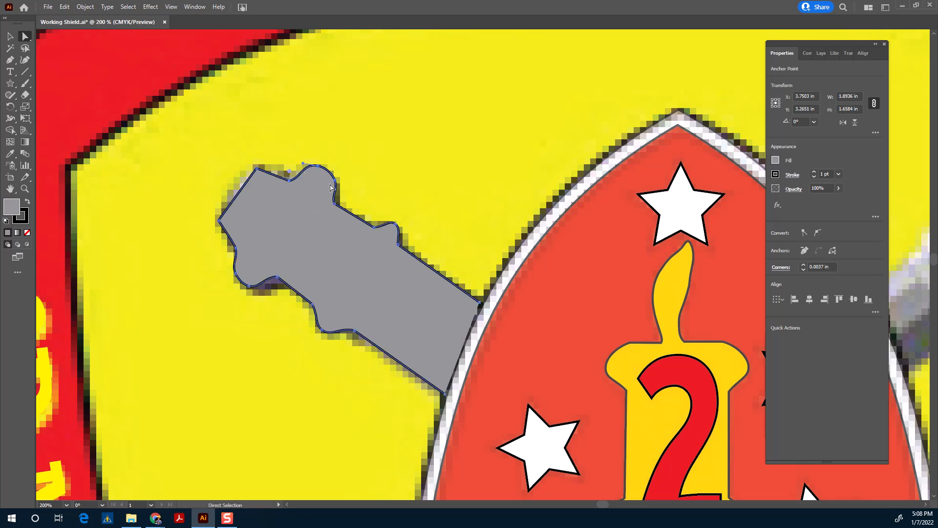
pyautogui.click(249, 287)
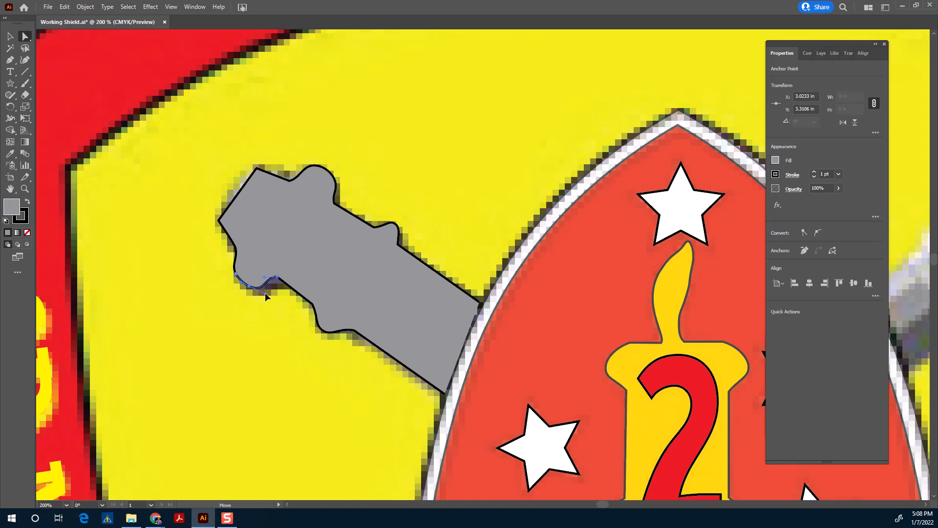
pyautogui.moveTo(264, 290); pyautogui.dragTo(263, 289)
pyautogui.moveTo(236, 248); pyautogui.dragTo(237, 245)
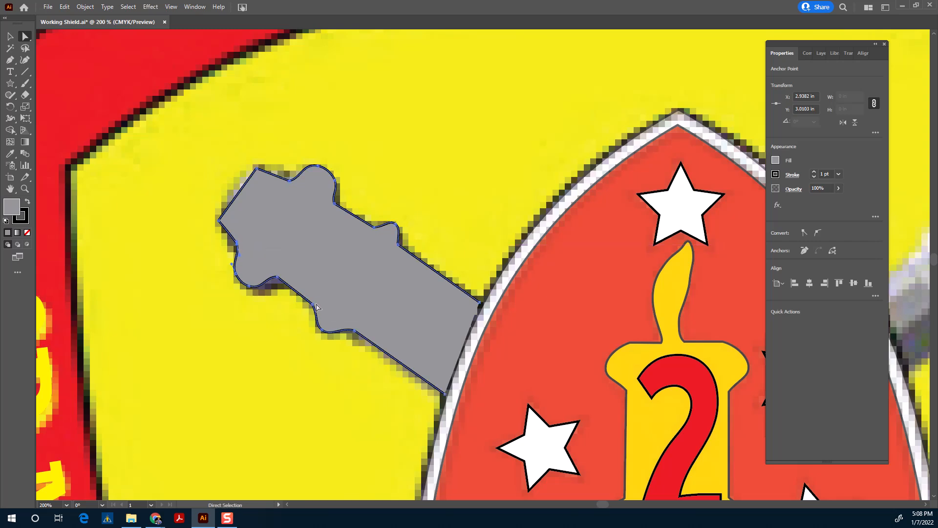
pyautogui.moveTo(315, 306); pyautogui.dragTo(317, 308)
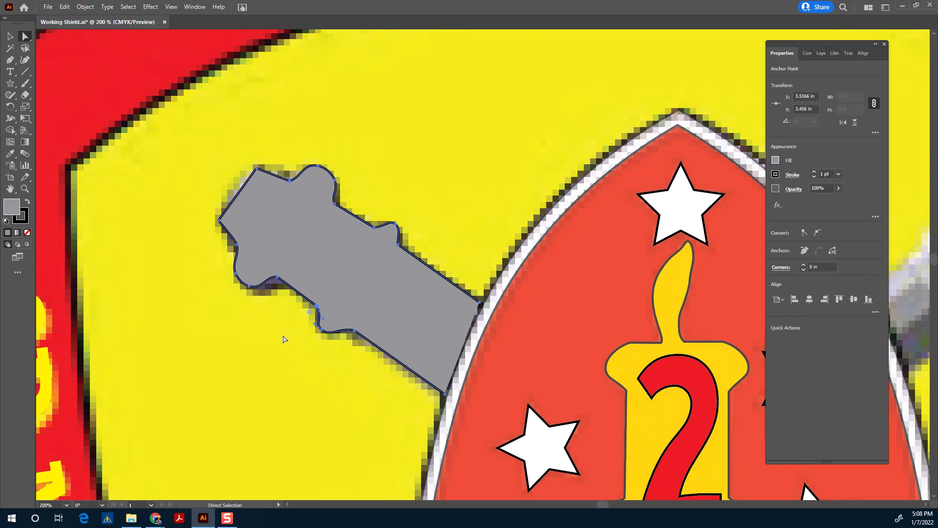
# Reduce the upper-left barrel shape's opacity to 72%
pyautogui.click(839, 188)
pyautogui.click(820, 201)
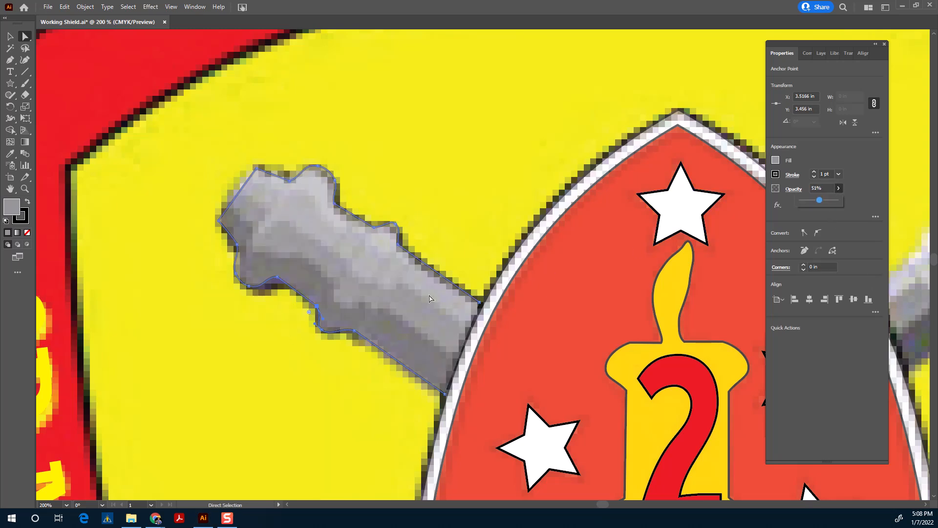
pyautogui.click(829, 201)
pyautogui.scroll(-3, 439, 295)
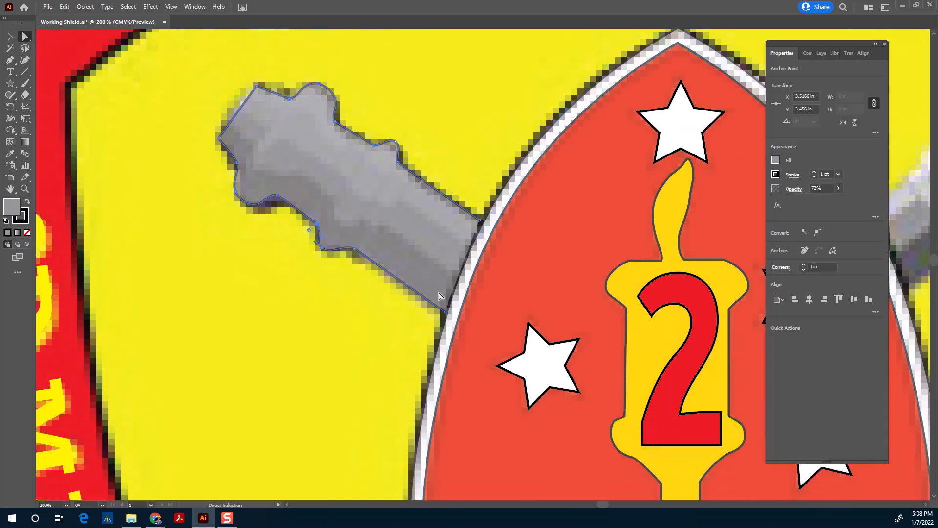
# Start a new Curvature outline on the lower-left cannon, tracing from the shield border along its upper edge and around the rear bump
pyautogui.scroll(-5, 434, 297)
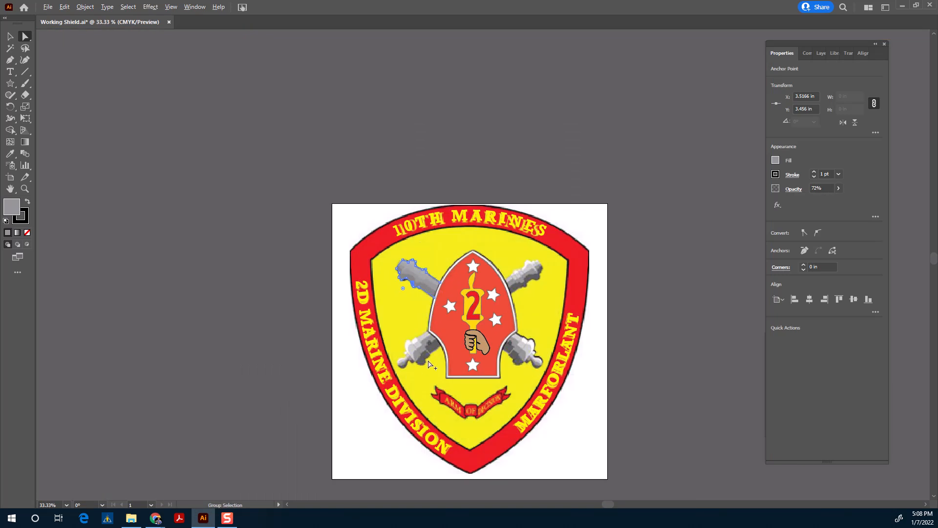
pyautogui.scroll(4, 428, 361)
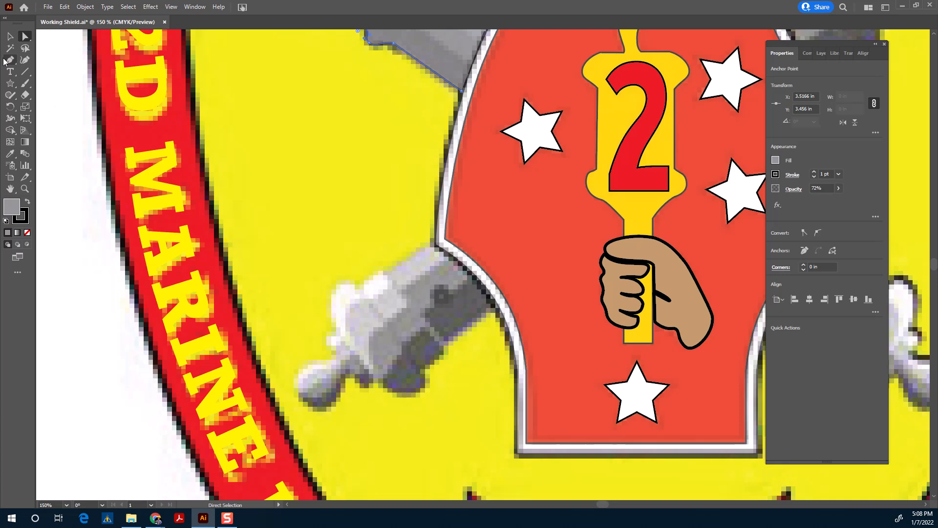
pyautogui.click(24, 60)
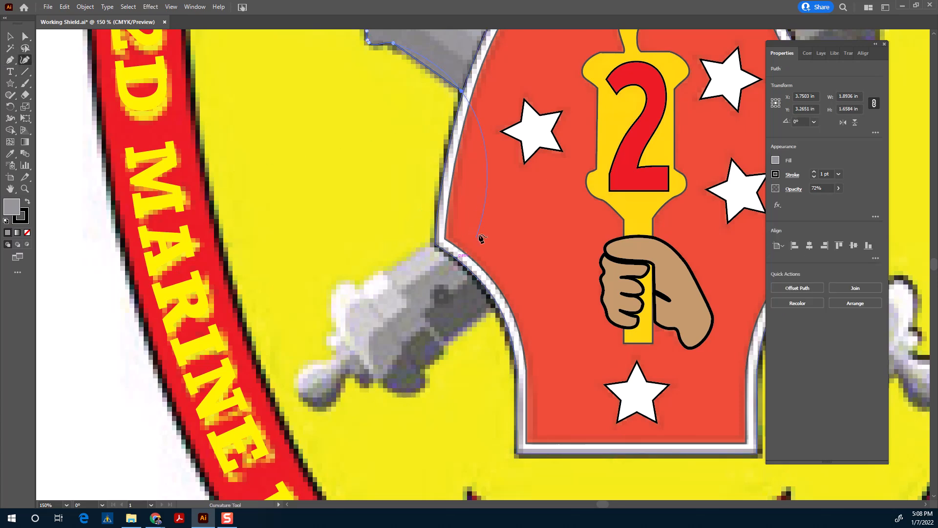
pyautogui.click(9, 36)
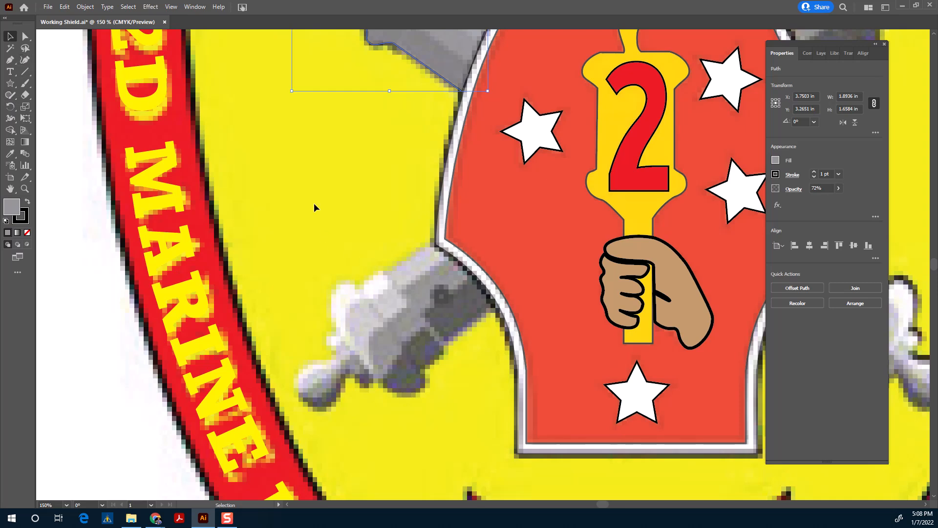
pyautogui.click(24, 60)
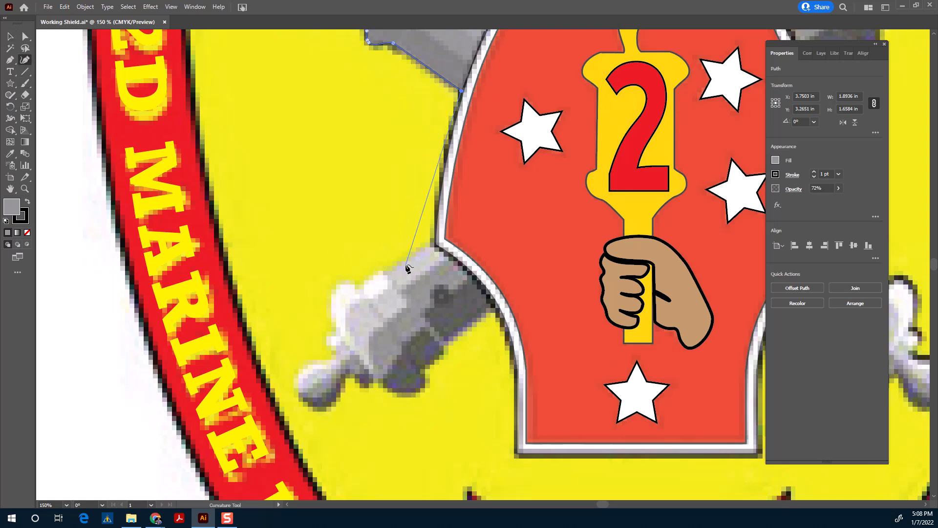
pyautogui.press('Escape')
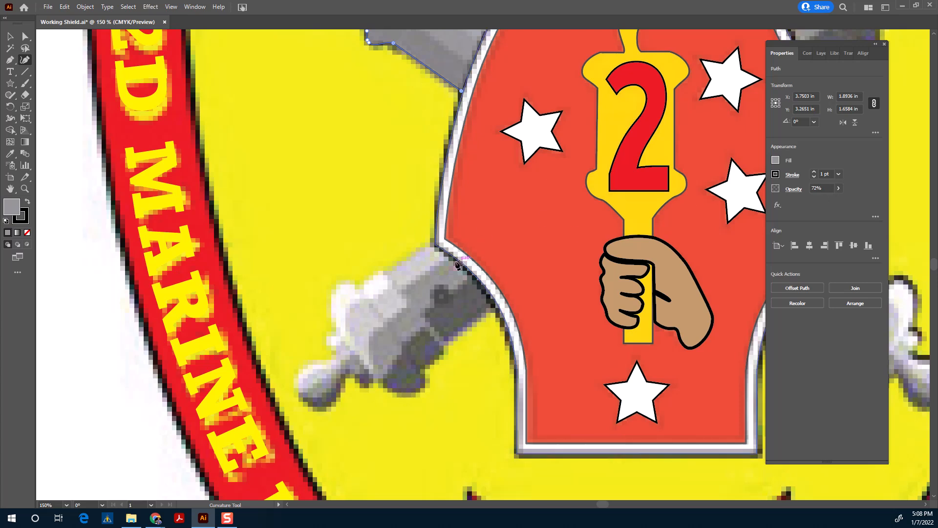
pyautogui.click(431, 245)
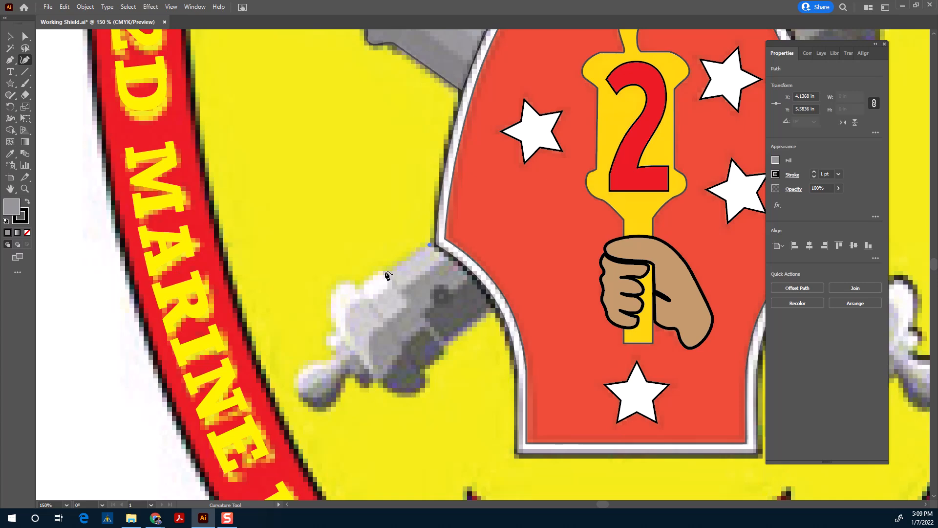
pyautogui.click(384, 271)
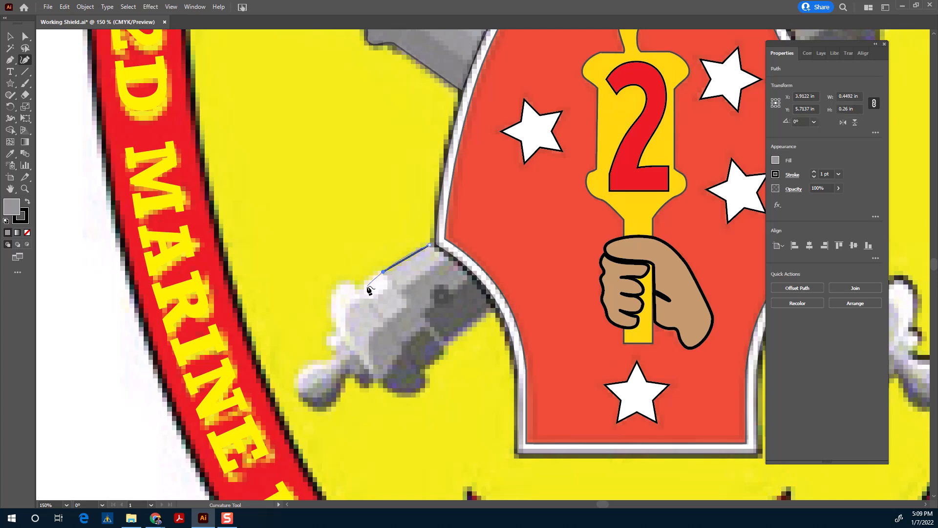
pyautogui.click(361, 288)
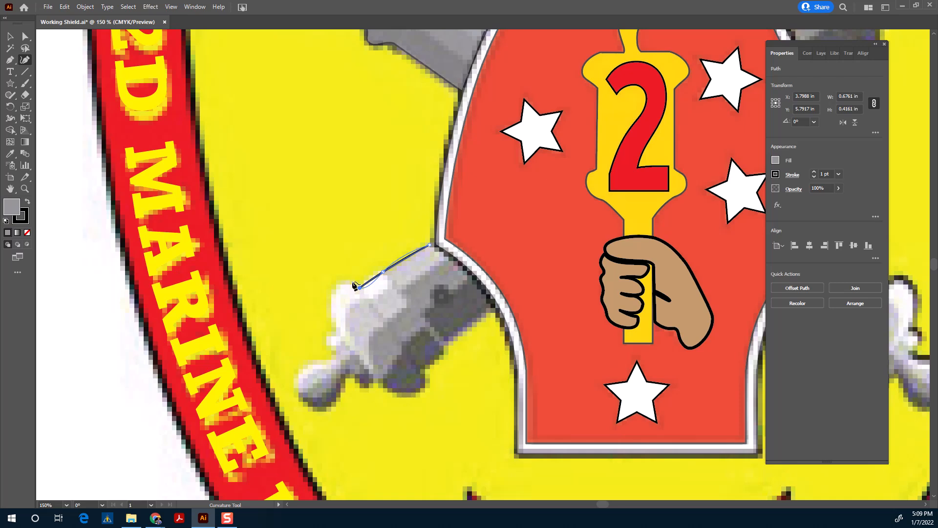
pyautogui.click(337, 283)
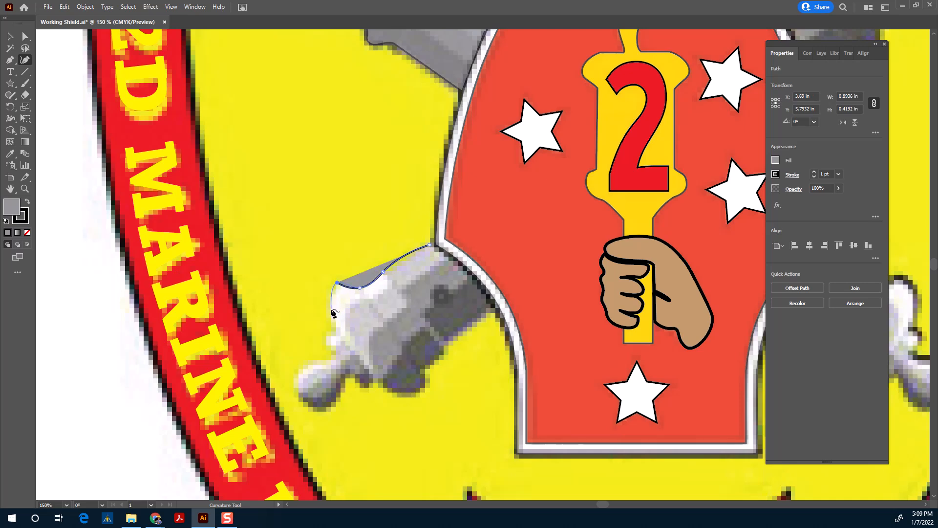
pyautogui.click(331, 310)
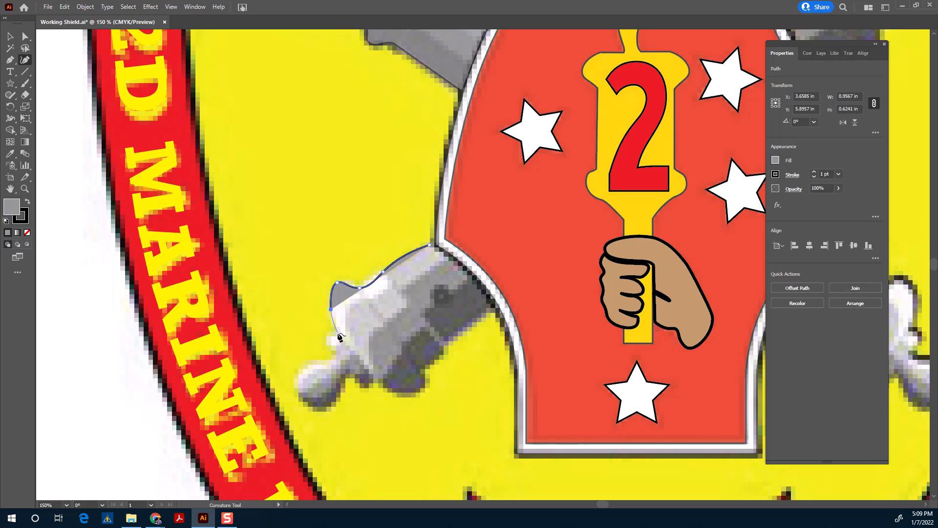
pyautogui.click(338, 333)
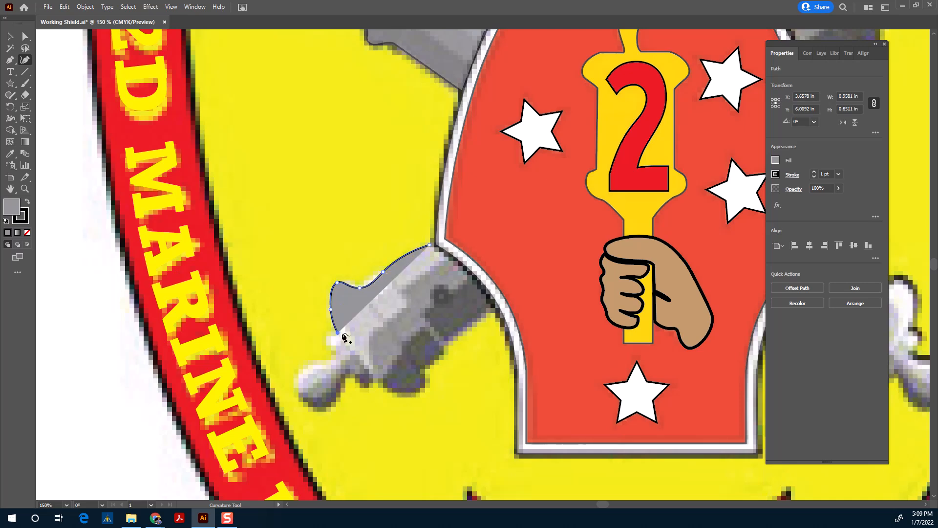
# Continue the lower-left cannon's outline along the upper neck and around the round end knob, and set the shape's opacity to 42%
pyautogui.click(326, 341)
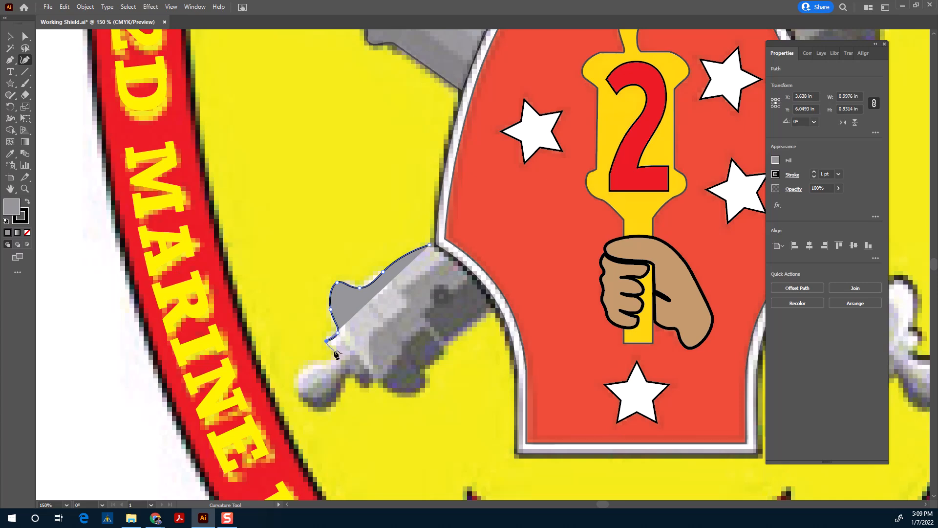
pyautogui.click(329, 359)
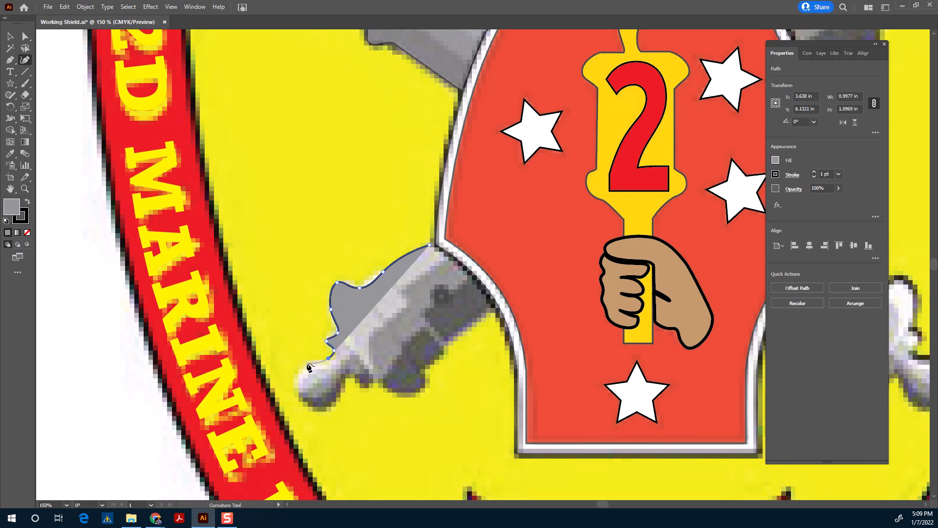
pyautogui.click(307, 362)
pyautogui.click(297, 383)
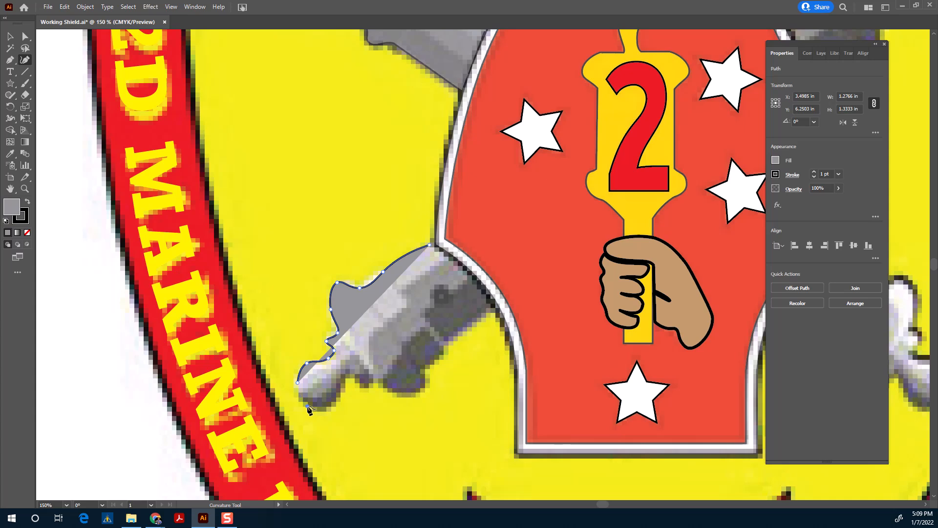
pyautogui.click(307, 406)
pyautogui.click(328, 409)
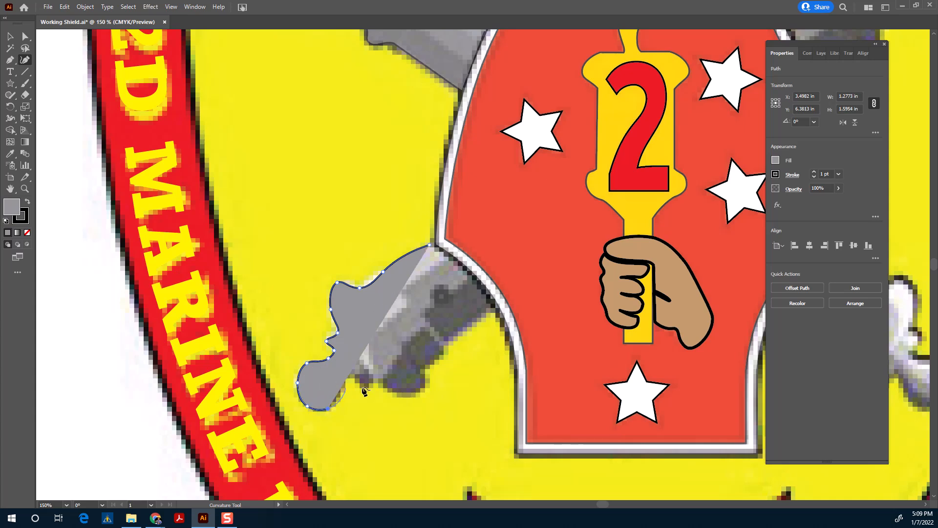
pyautogui.click(838, 188)
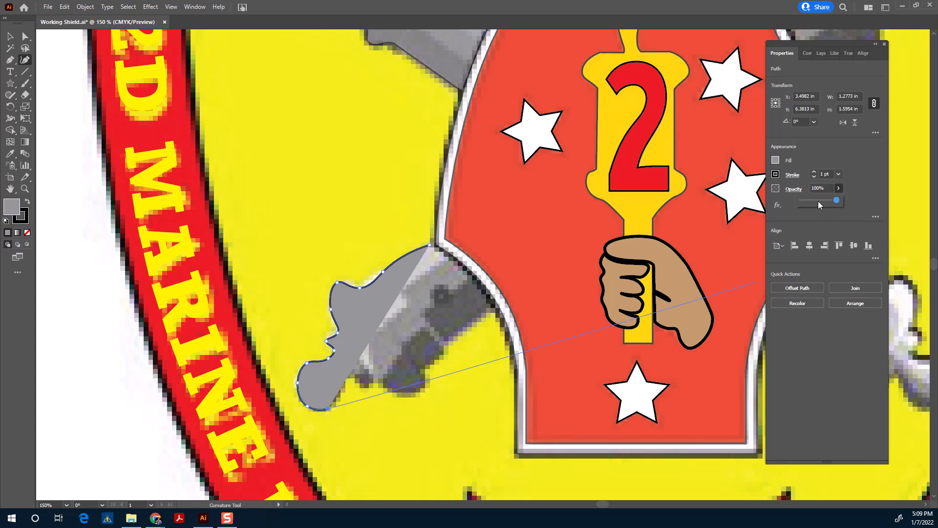
pyautogui.click(819, 201)
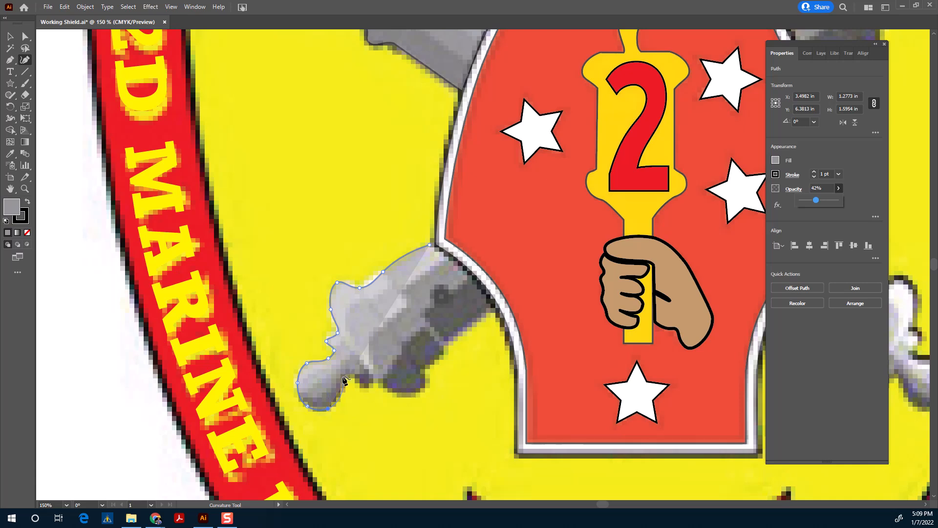
# Continue the lower-left cannon's outline from the knob around the lower neck and bottom bump, then along the underside to the shield border
pyautogui.click(348, 377)
pyautogui.click(358, 384)
pyautogui.click(375, 383)
pyautogui.click(393, 392)
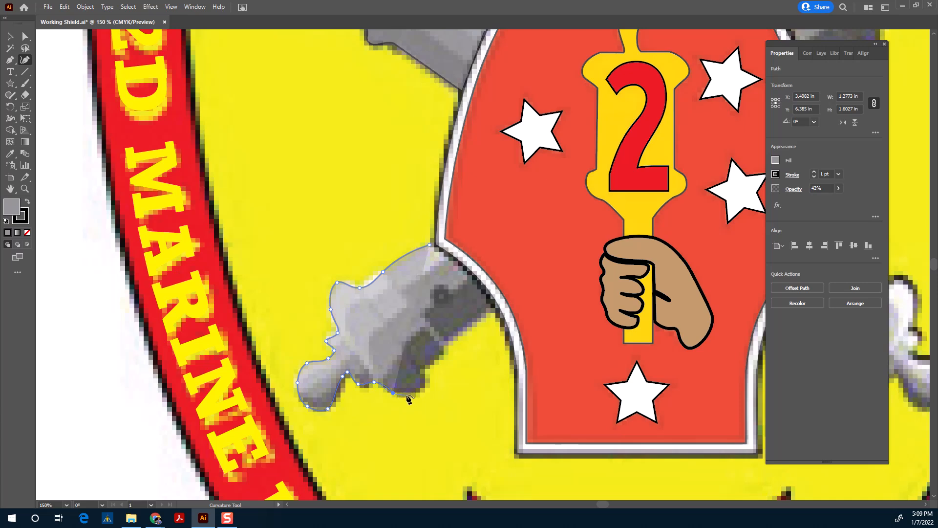
pyautogui.click(414, 392)
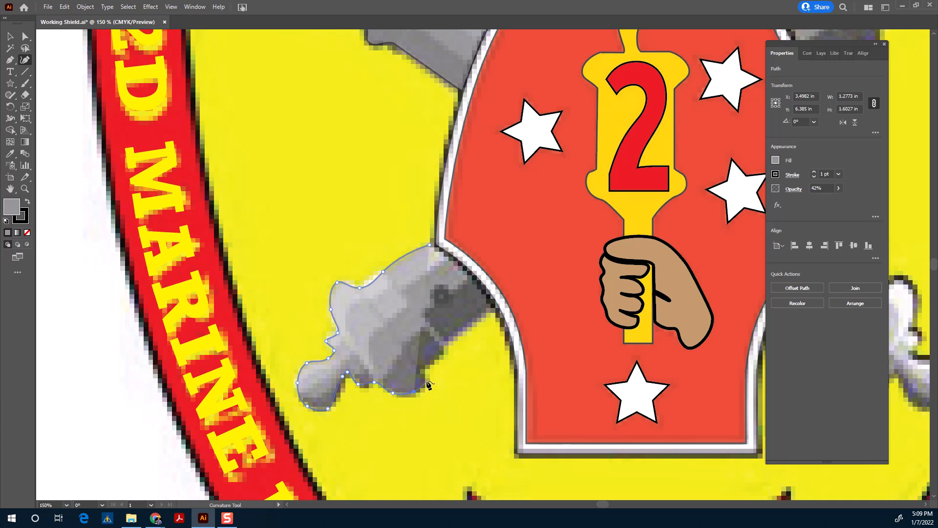
pyautogui.click(427, 381)
pyautogui.click(423, 368)
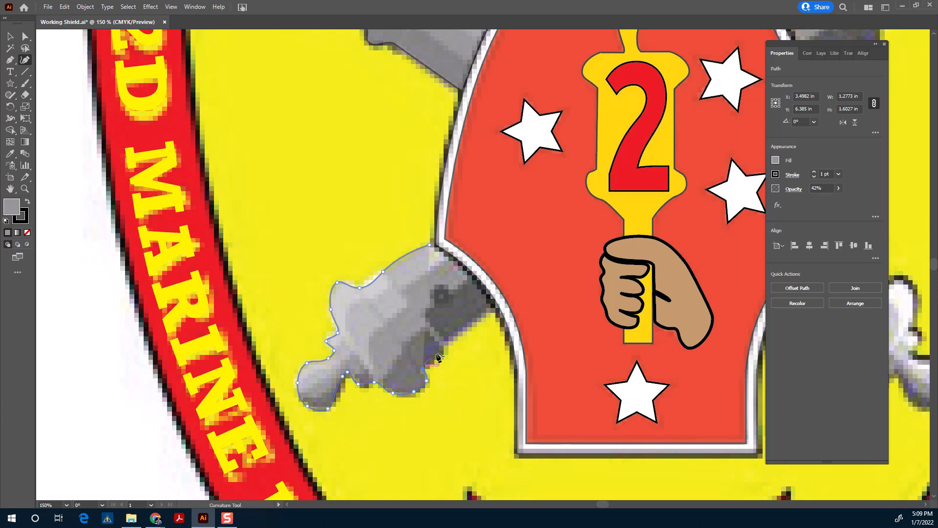
pyautogui.click(443, 352)
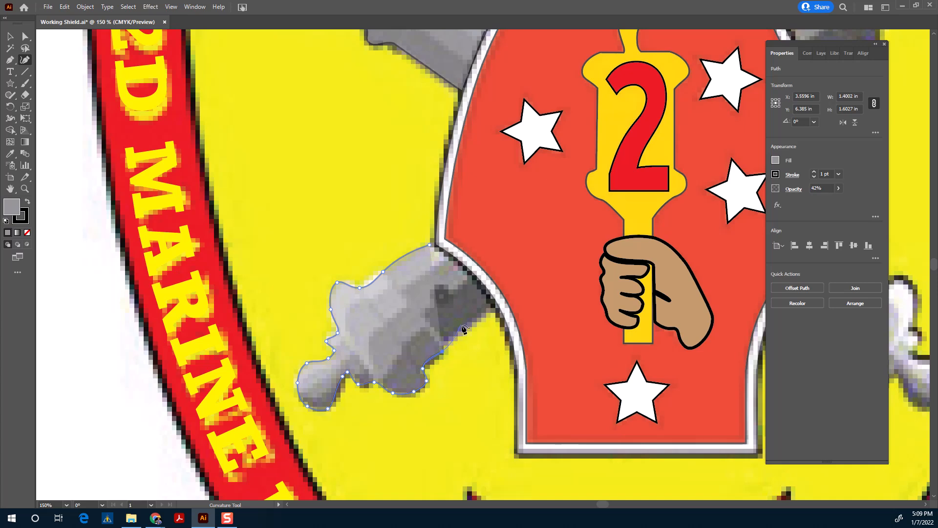
pyautogui.click(493, 304)
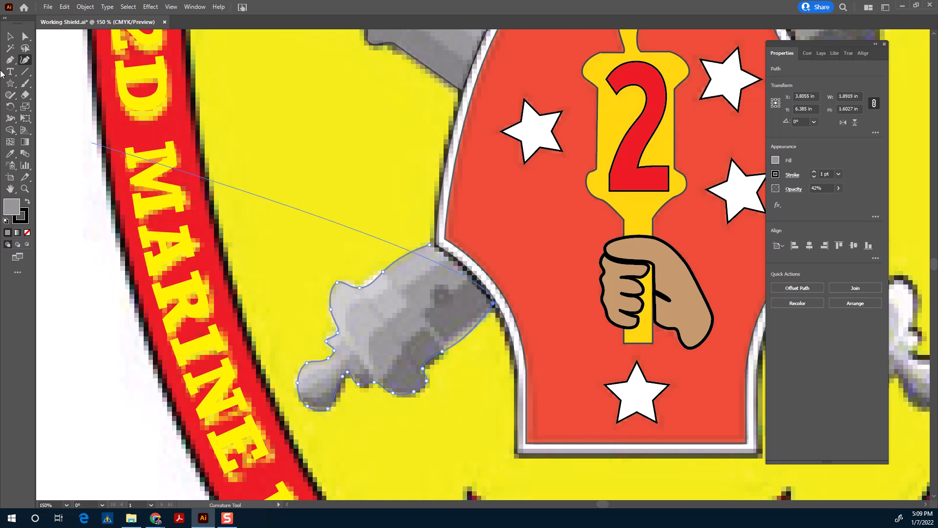
# Adjust the direction handles on the lower-left cannon's upper edge to straighten it between the shield border and the dip
pyautogui.click(25, 37)
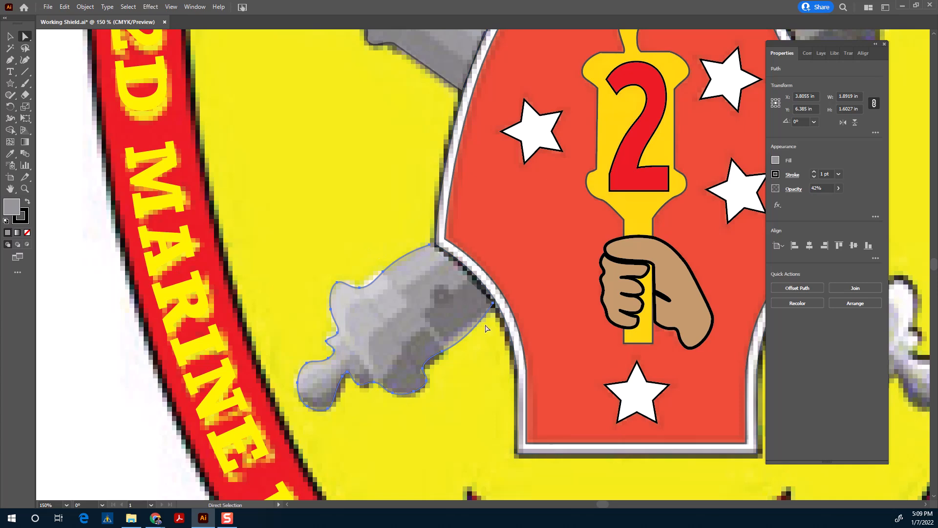
pyautogui.click(492, 319)
pyautogui.click(493, 305)
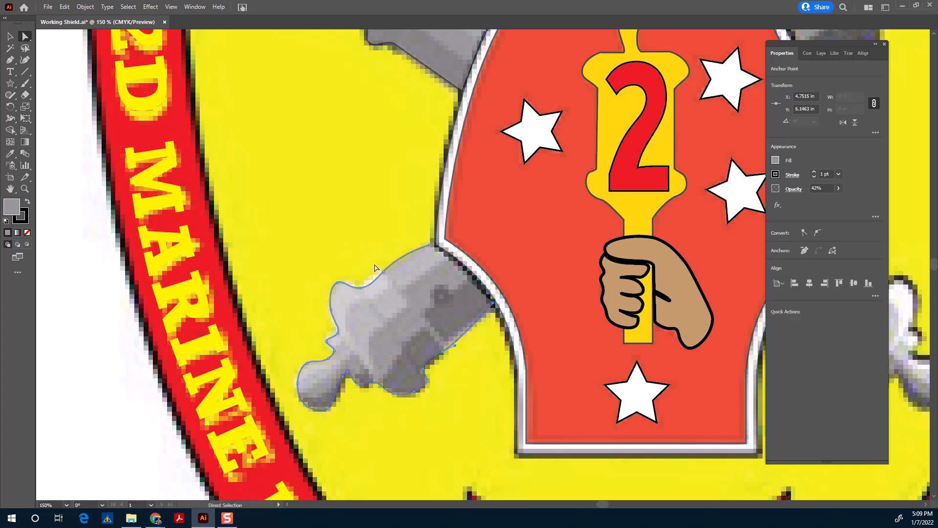
pyautogui.click(407, 253)
pyautogui.click(494, 305)
pyautogui.click(390, 268)
pyautogui.moveTo(390, 266); pyautogui.dragTo(360, 292)
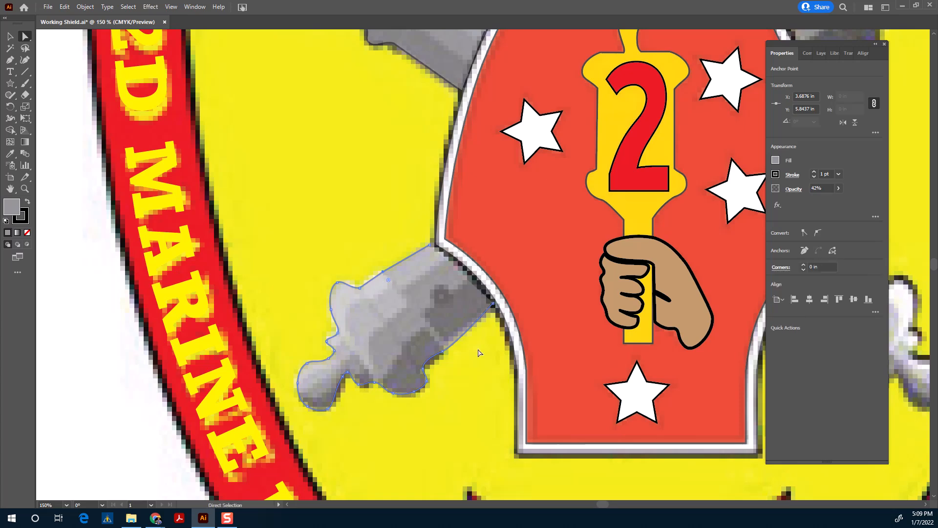
# Adjust the handle on the lower-left cannon's underside to straighten the edge between the shield border and the bottom bump
pyautogui.click(442, 352)
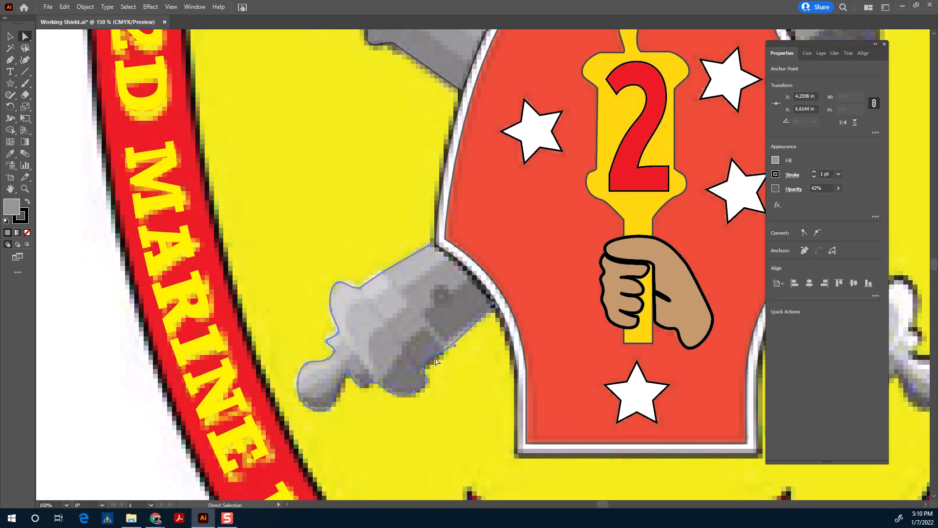
pyautogui.scroll(2, 452, 377)
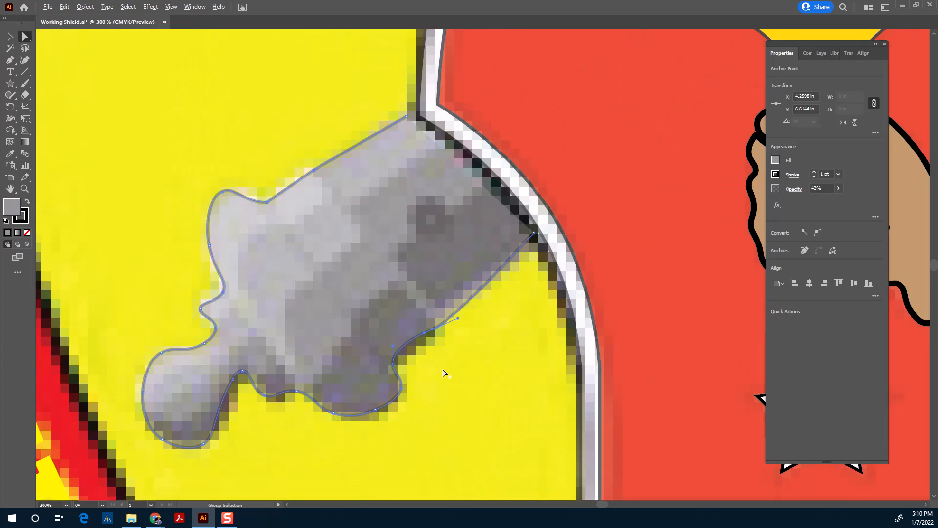
pyautogui.moveTo(458, 320); pyautogui.dragTo(395, 367)
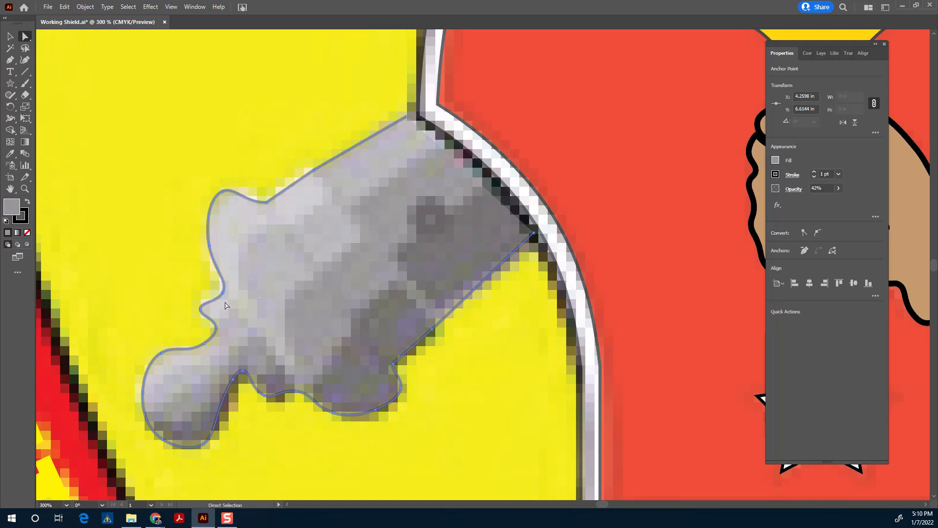
# Sharpen the outline's corners at the upper neck notch and at the underside dip beside the knob
pyautogui.click(218, 302)
pyautogui.moveTo(220, 303)
pyautogui.mouseDown()
pyautogui.moveTo(229, 287)
pyautogui.moveTo(223, 295)
pyautogui.mouseUp()
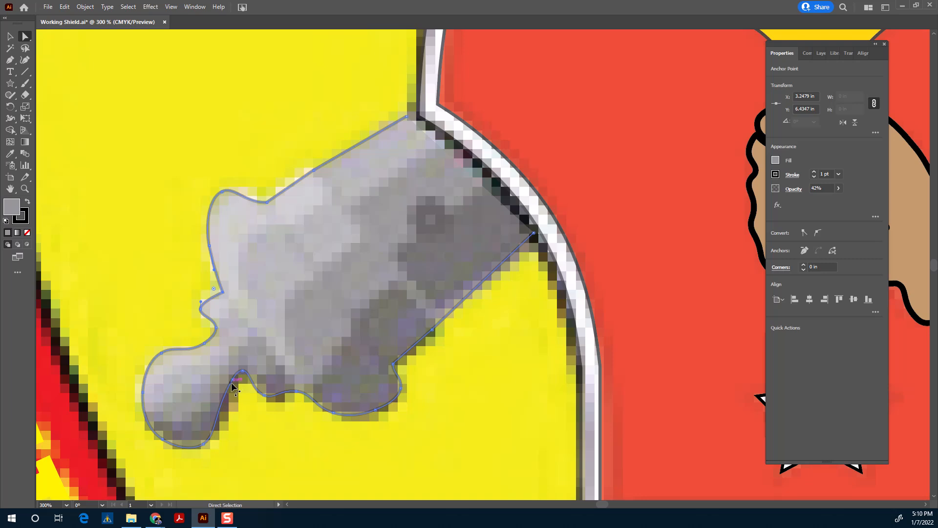
pyautogui.click(242, 371)
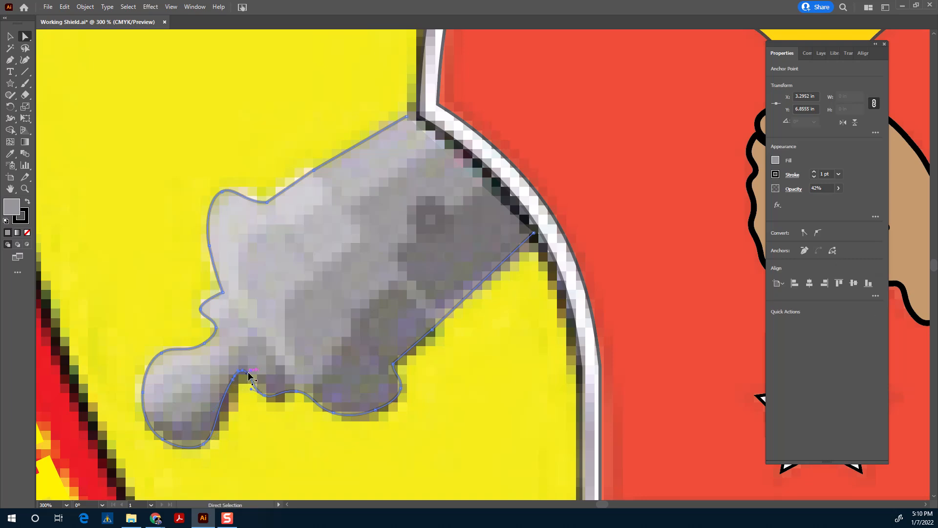
pyautogui.moveTo(250, 374); pyautogui.dragTo(242, 375)
# Turn the small projection on the upper neck into a sharp point by pulling in its handles
pyautogui.click(265, 396)
pyautogui.moveTo(216, 327); pyautogui.dragTo(188, 310)
pyautogui.scroll(3, 201, 314)
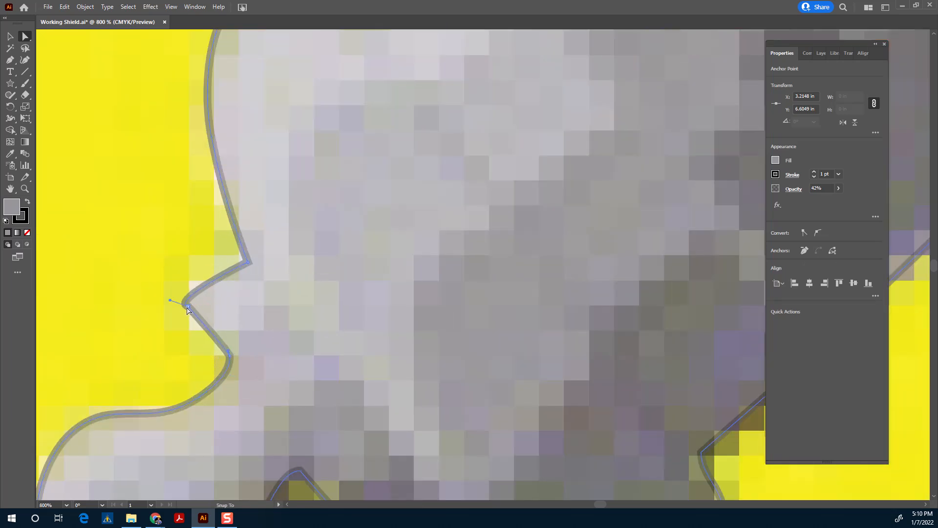
pyautogui.click(188, 308)
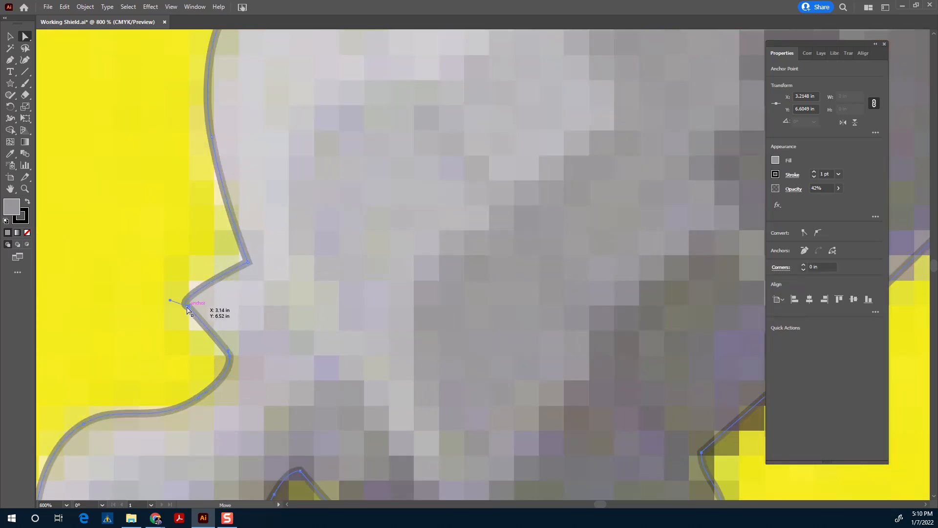
pyautogui.moveTo(170, 300); pyautogui.dragTo(190, 310)
pyautogui.keyDown('alt'); pyautogui.scroll(-3, 223, 337); pyautogui.keyUp('alt')
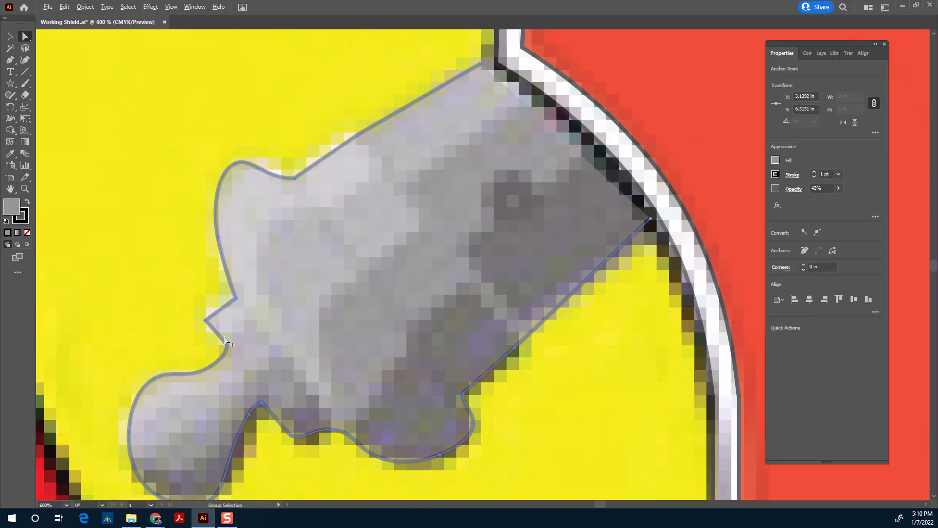
# Reshape the curves where the round knob meets the neck and set the lower-left cannon shape's opacity to 67%
pyautogui.click(235, 430)
pyautogui.moveTo(228, 434); pyautogui.dragTo(250, 442)
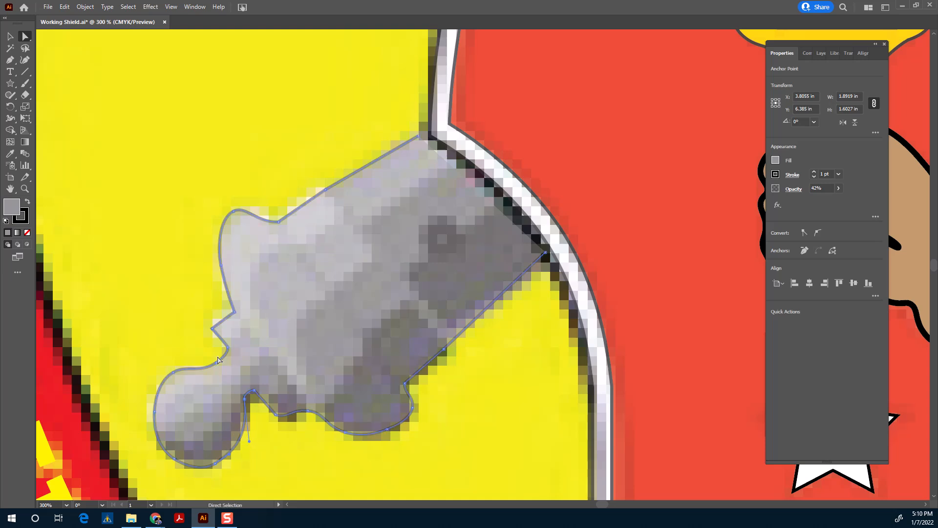
pyautogui.click(219, 362)
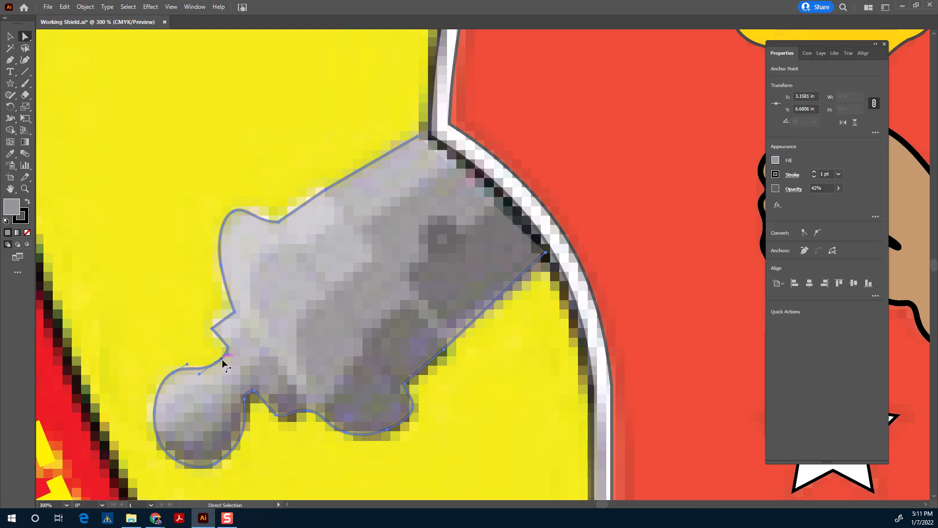
pyautogui.moveTo(220, 364)
pyautogui.mouseDown()
pyautogui.moveTo(246, 369)
pyautogui.moveTo(224, 367)
pyautogui.mouseUp()
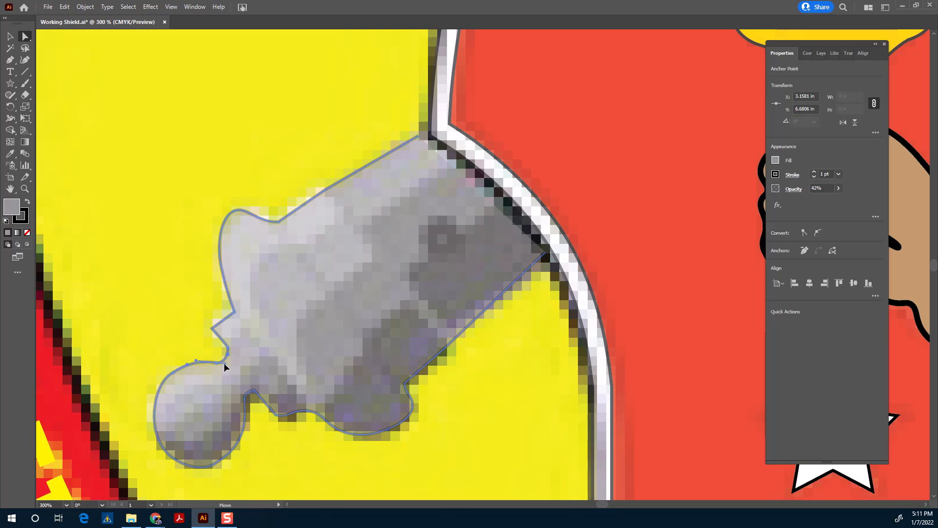
pyautogui.scroll(-4, 229, 373)
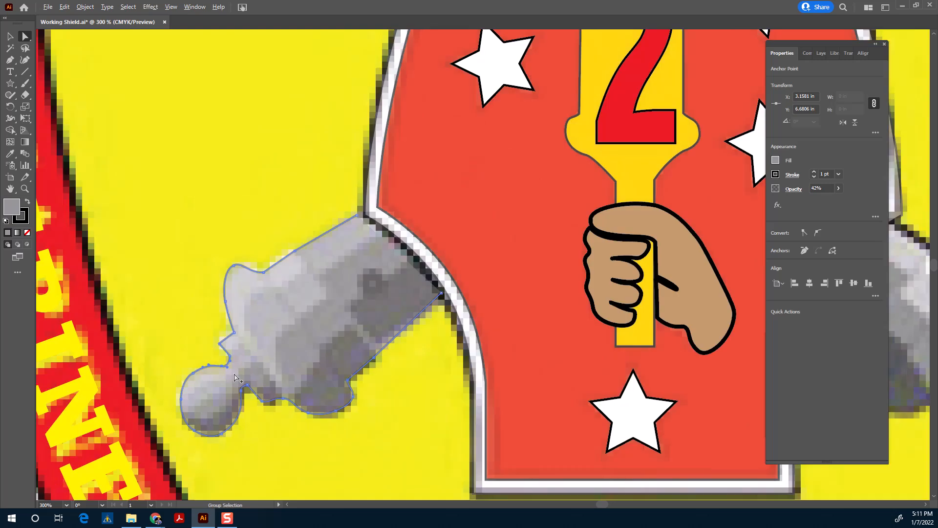
pyautogui.click(839, 189)
pyautogui.click(826, 201)
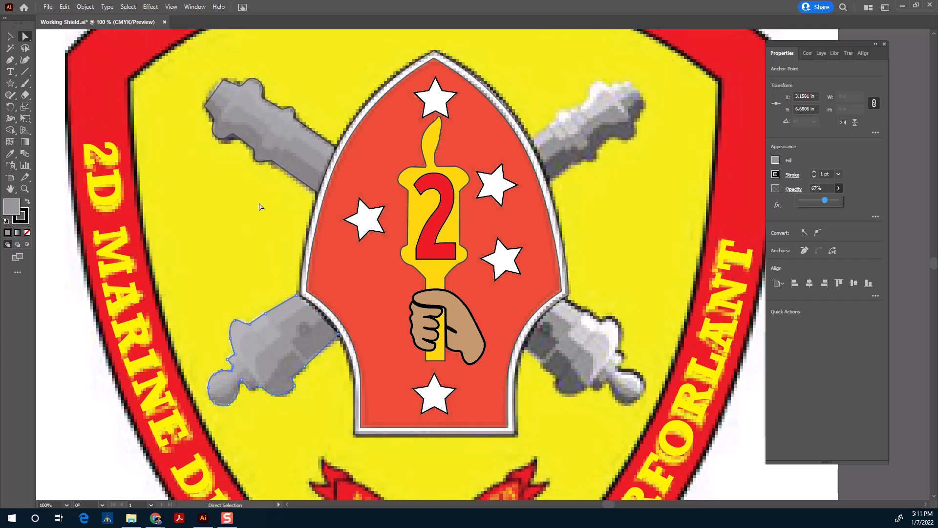
# Reflect a copy of both left cannon shapes across the vertical axis and place it over the right cannon ends
pyautogui.click(10, 36)
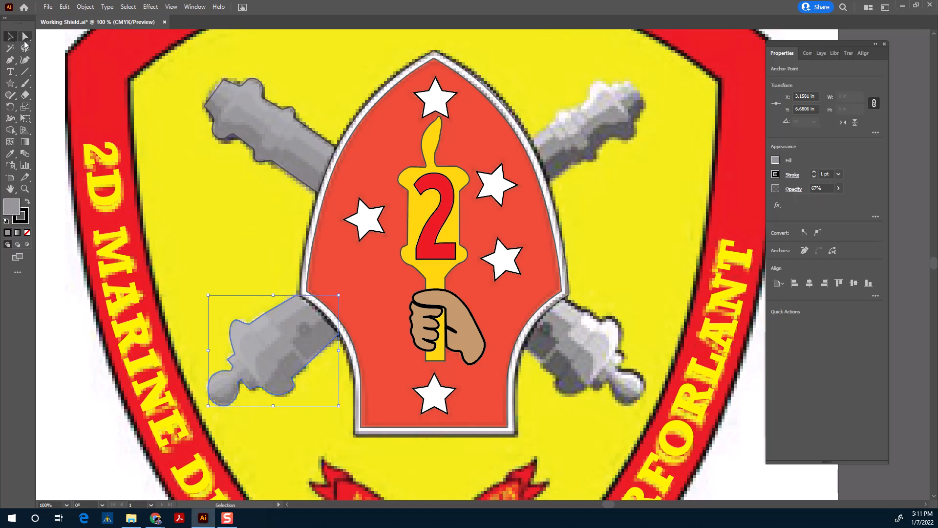
pyautogui.click(233, 110)
pyautogui.keyDown('shift'); pyautogui.click(269, 344); pyautogui.keyUp('shift')
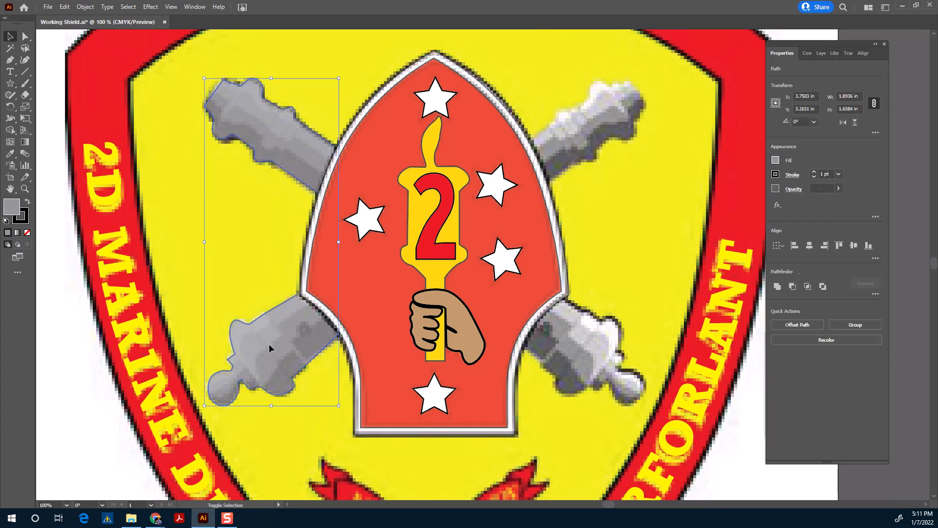
pyautogui.click(85, 7)
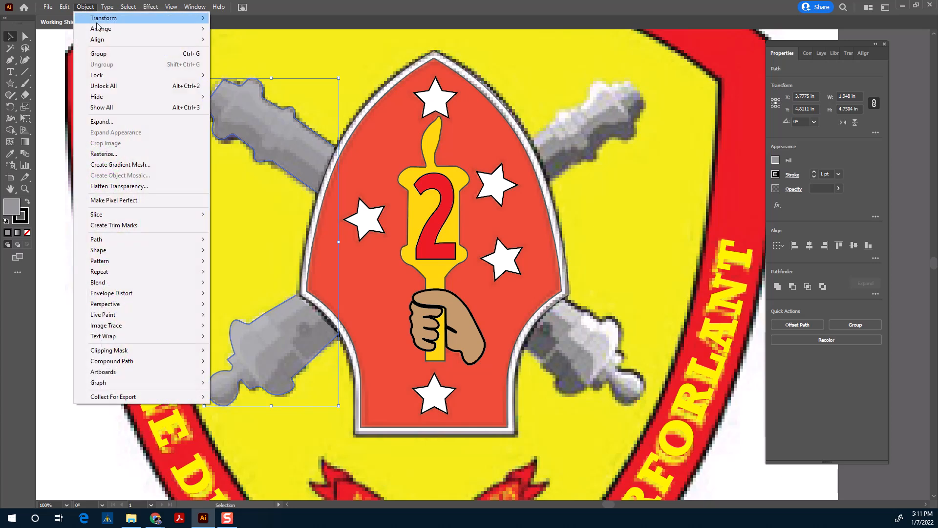
pyautogui.moveTo(100, 19)
pyautogui.click(234, 53)
pyautogui.click(80, 188)
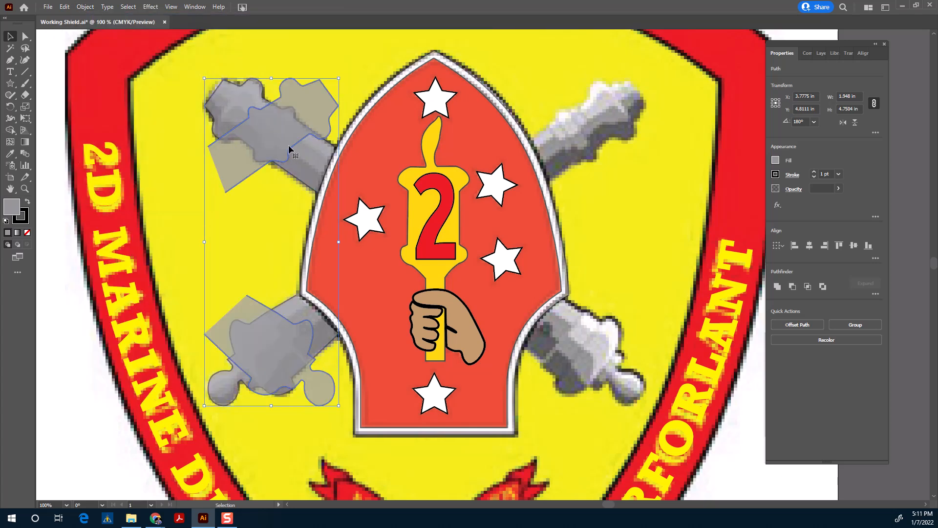
pyautogui.moveTo(313, 107); pyautogui.dragTo(620, 109)
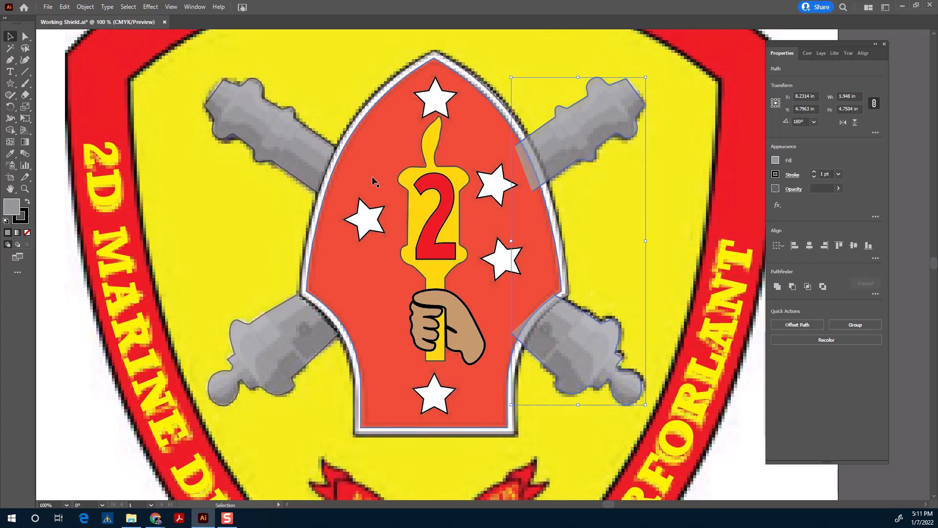
# Reposition the four cannon pieces individually, shifting the left pieces slightly inward so they overlap the shield border
pyautogui.moveTo(588, 130); pyautogui.dragTo(593, 149)
pyautogui.click(641, 172)
pyautogui.moveTo(571, 350); pyautogui.dragTo(571, 351)
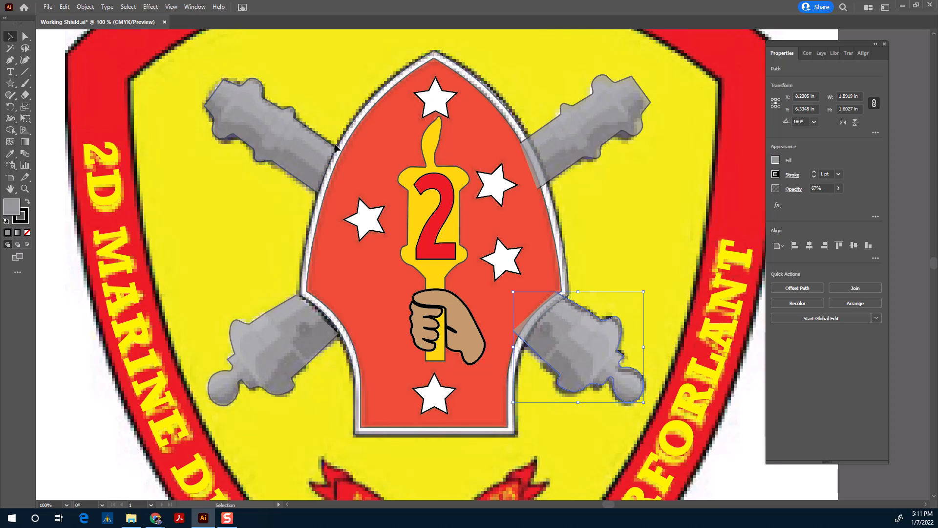
pyautogui.moveTo(292, 145); pyautogui.dragTo(297, 150)
pyautogui.moveTo(303, 347); pyautogui.dragTo(308, 347)
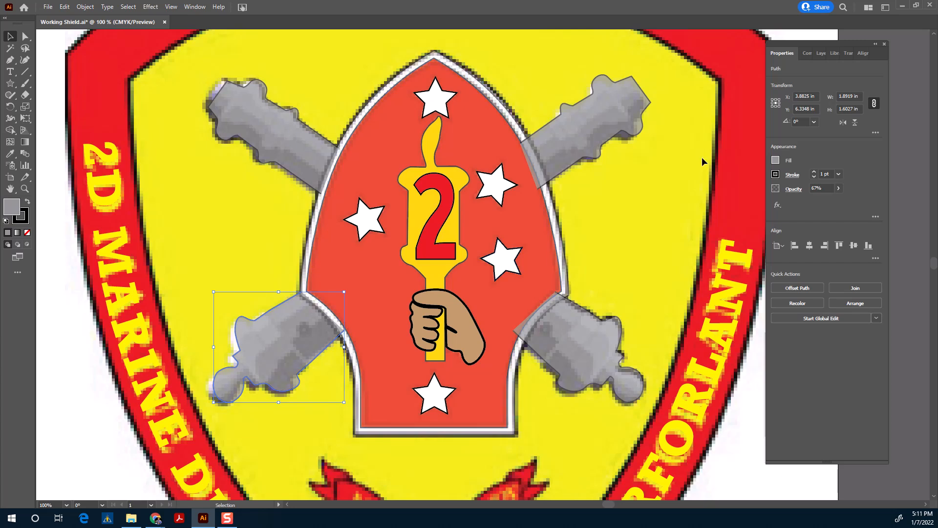
# Move the white shield border and the red shield fill to the top of the layer stack, above the cannons
pyautogui.click(821, 55)
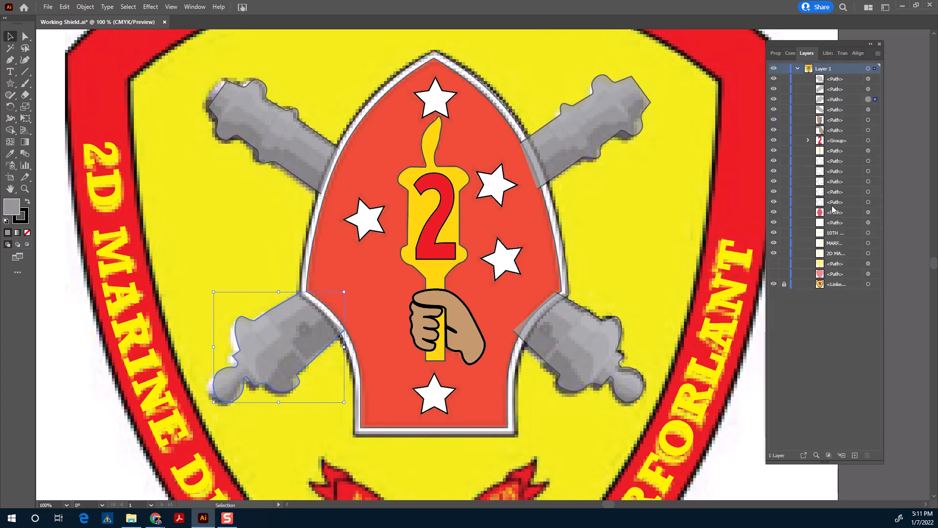
pyautogui.click(837, 215)
pyautogui.moveTo(842, 225); pyautogui.dragTo(835, 77)
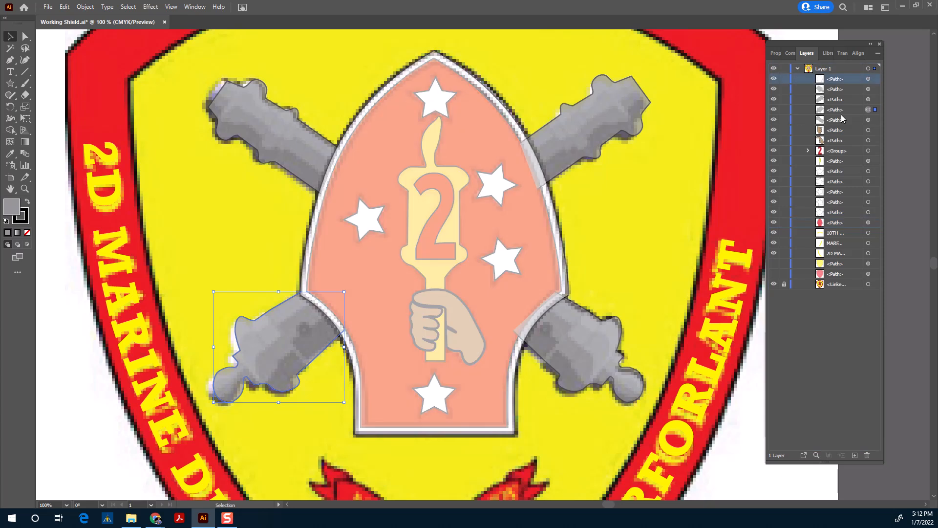
pyautogui.moveTo(851, 227); pyautogui.dragTo(838, 78)
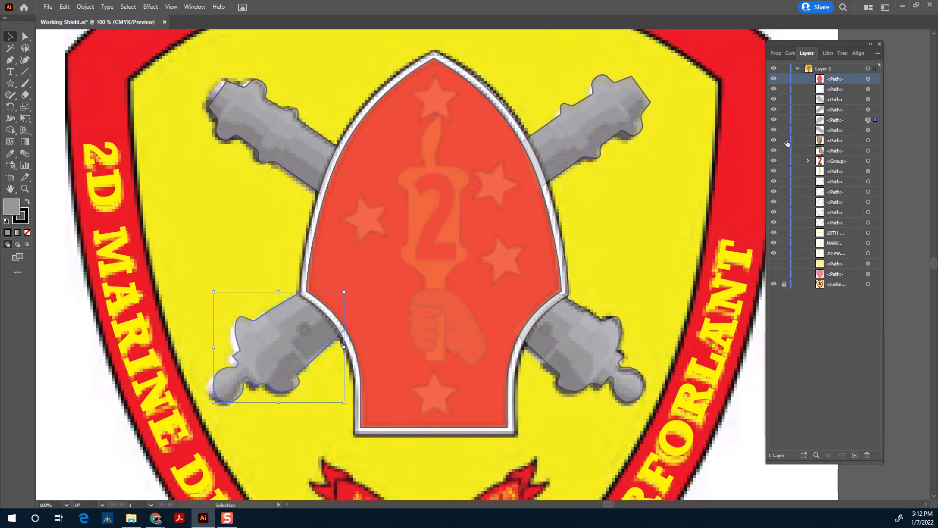
# Restack the hand paths, the yellow torch and the number 2 group above the red shield fill
pyautogui.moveTo(851, 142); pyautogui.dragTo(842, 77)
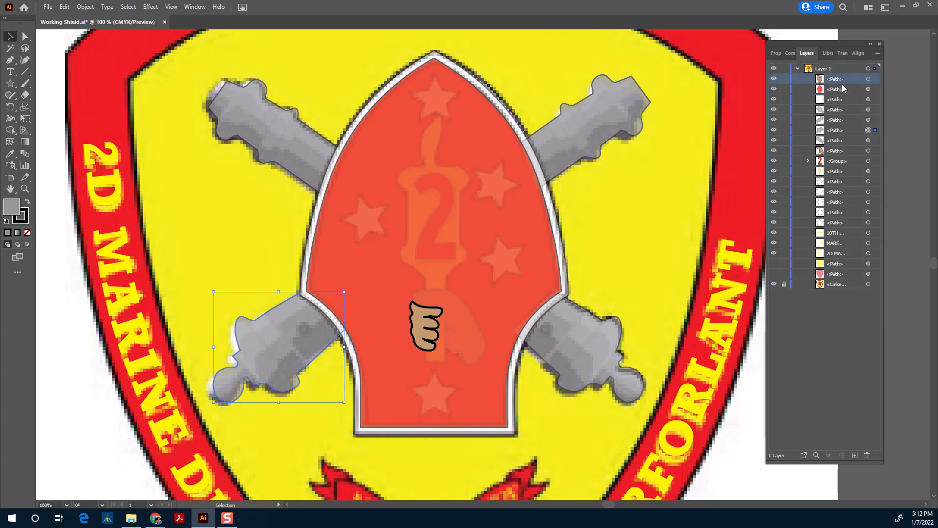
pyautogui.moveTo(851, 152); pyautogui.dragTo(841, 79)
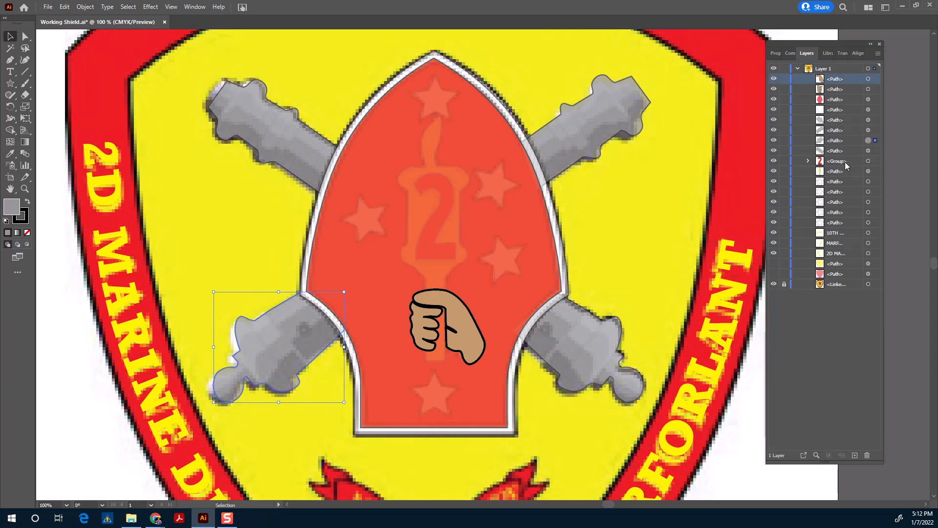
pyautogui.moveTo(848, 176); pyautogui.dragTo(835, 78)
pyautogui.moveTo(850, 173); pyautogui.dragTo(839, 81)
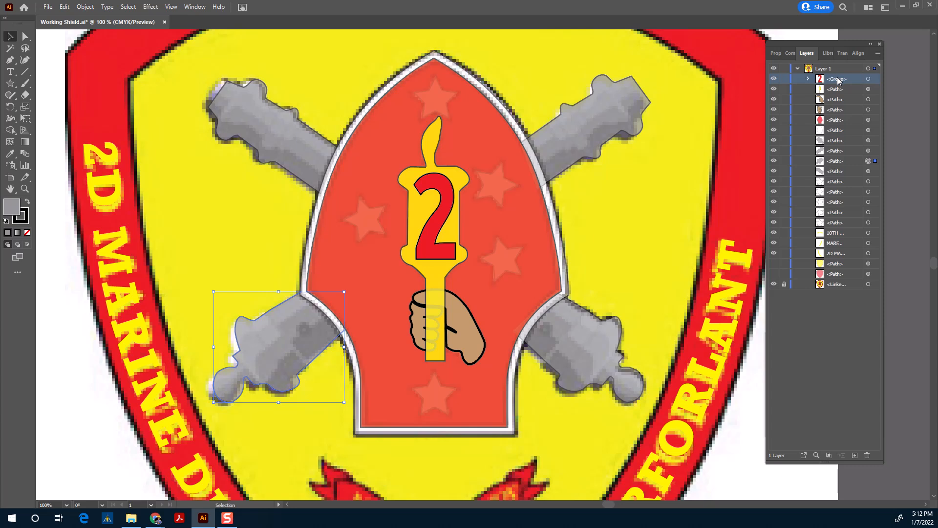
# Move the five white star paths to the top of the layer stack, above the number 2 group
pyautogui.click(846, 183)
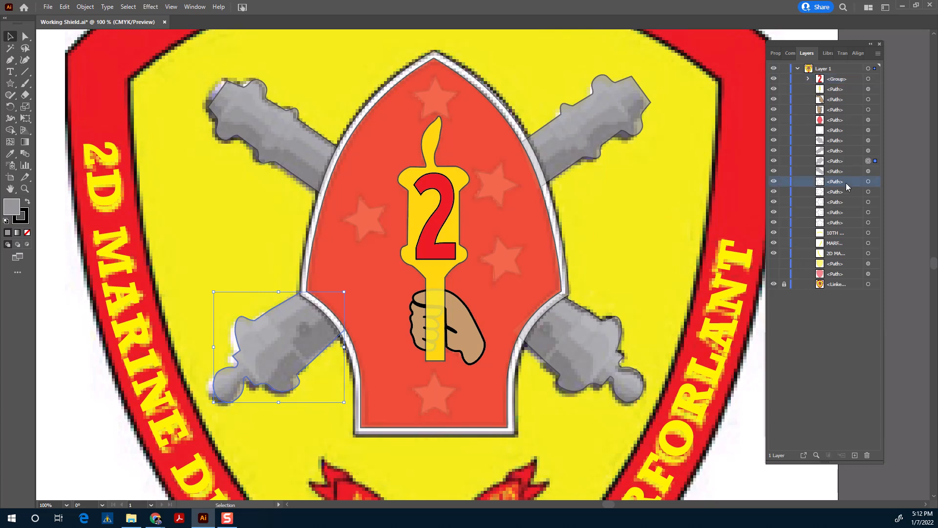
pyautogui.keyDown('shift'); pyautogui.click(847, 223); pyautogui.keyUp('shift')
pyautogui.moveTo(853, 183); pyautogui.dragTo(851, 78)
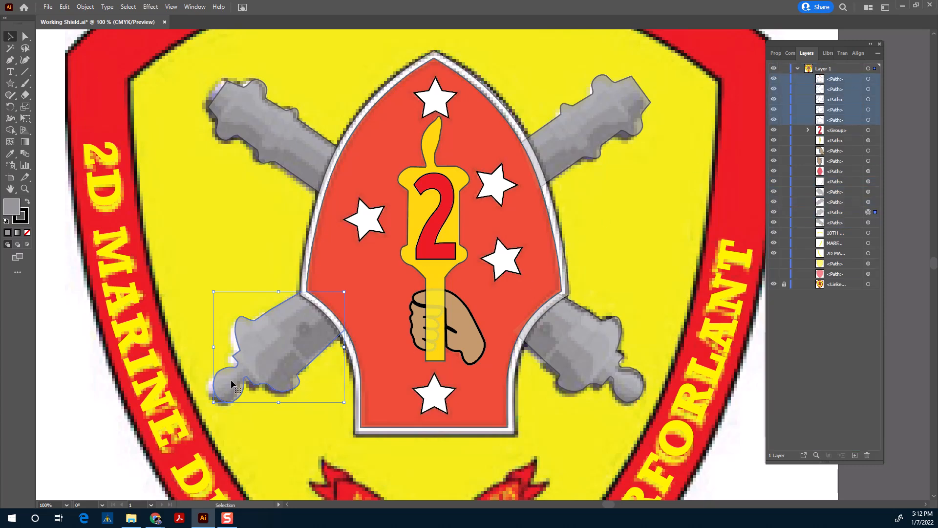
pyautogui.click(90, 422)
pyautogui.scroll(-1, 367, 365)
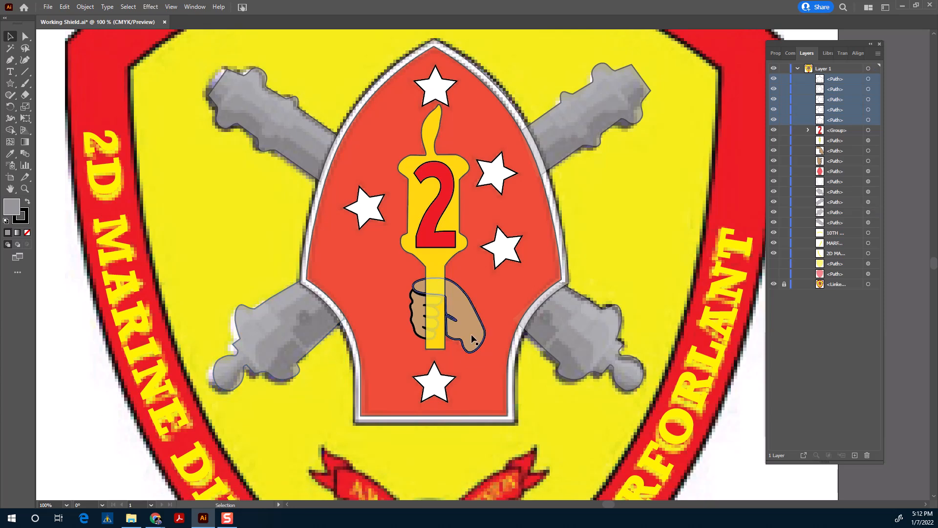
pyautogui.scroll(2, 538, 303)
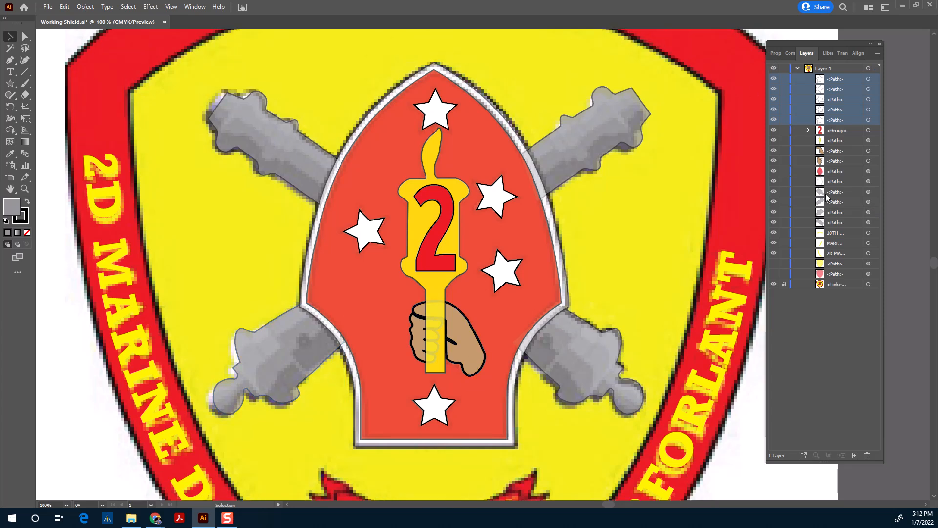
# Set the opacity of the lower-right and upper-right cannon pieces to 100%
pyautogui.click(827, 193)
pyautogui.click(776, 53)
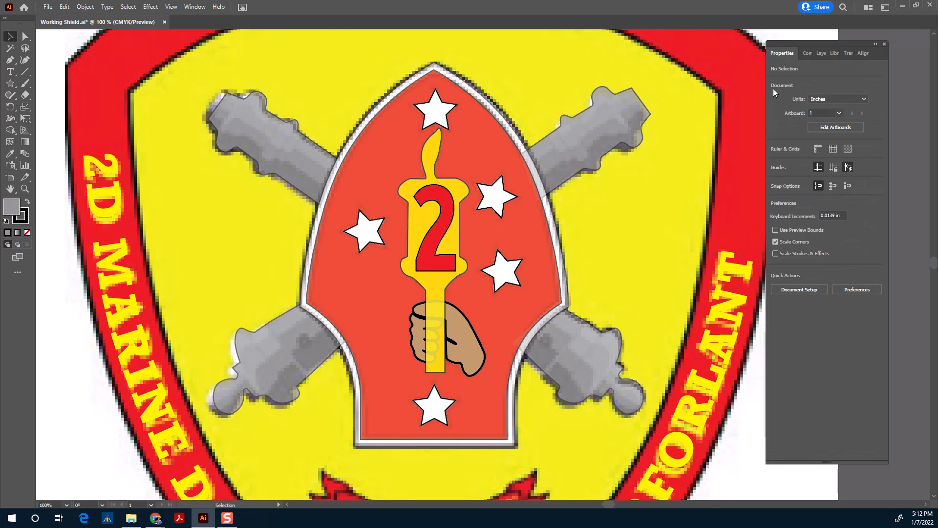
pyautogui.click(570, 376)
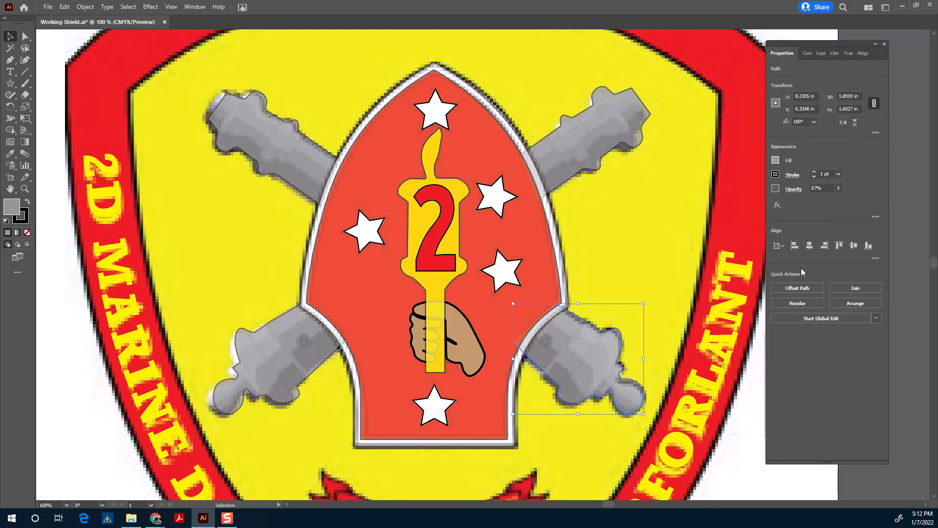
pyautogui.click(838, 188)
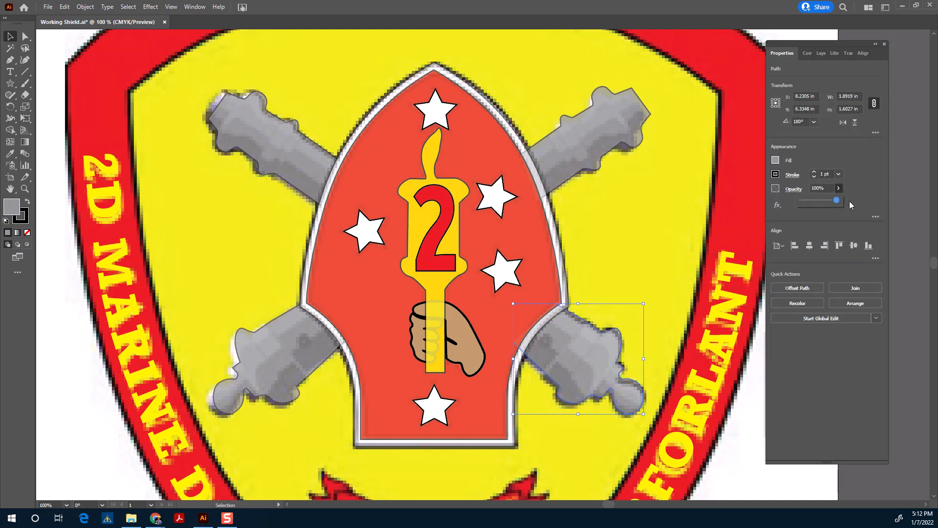
pyautogui.click(551, 149)
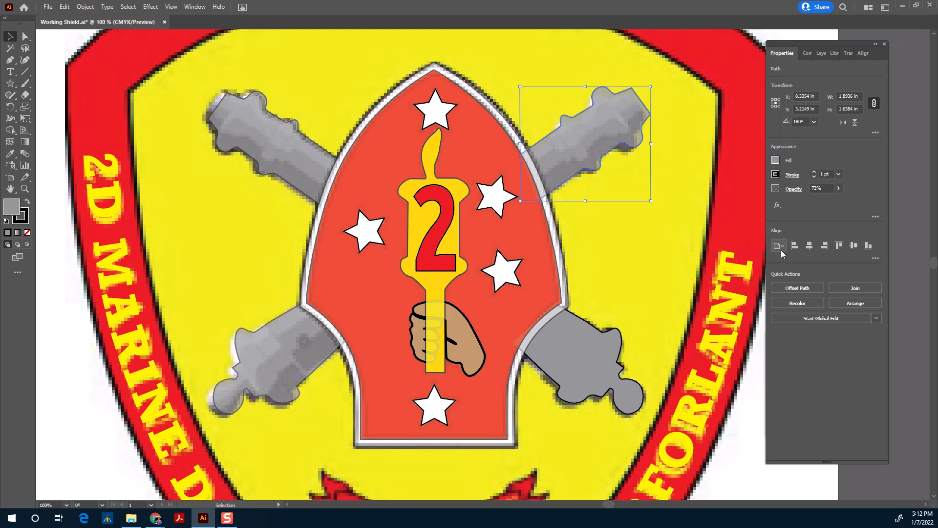
pyautogui.click(839, 188)
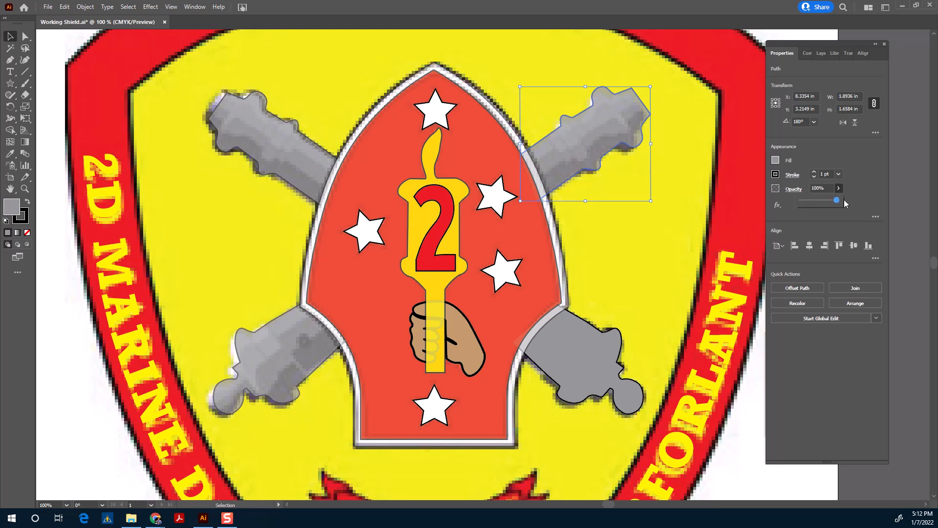
pyautogui.moveTo(830, 201); pyautogui.dragTo(841, 201)
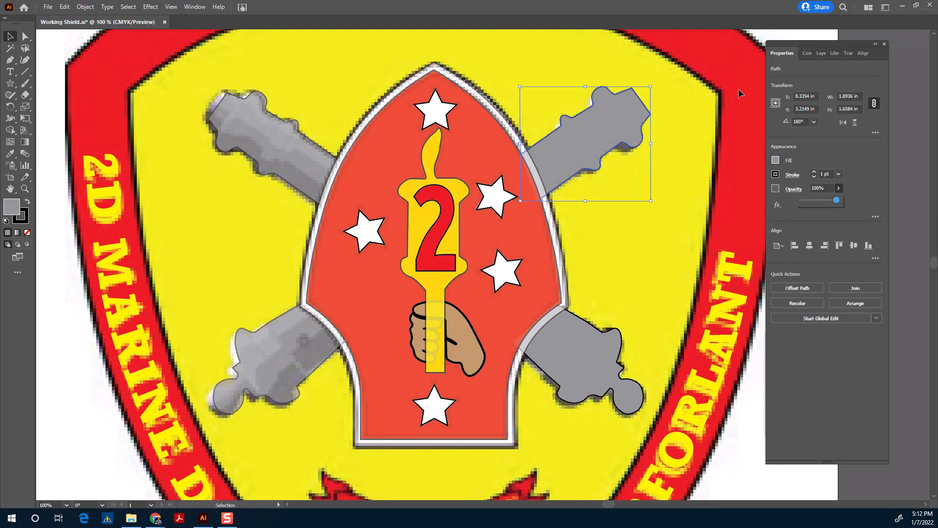
# Set the opacity of the white shield border to 100%
pyautogui.click(805, 55)
pyautogui.click(837, 54)
pyautogui.click(817, 54)
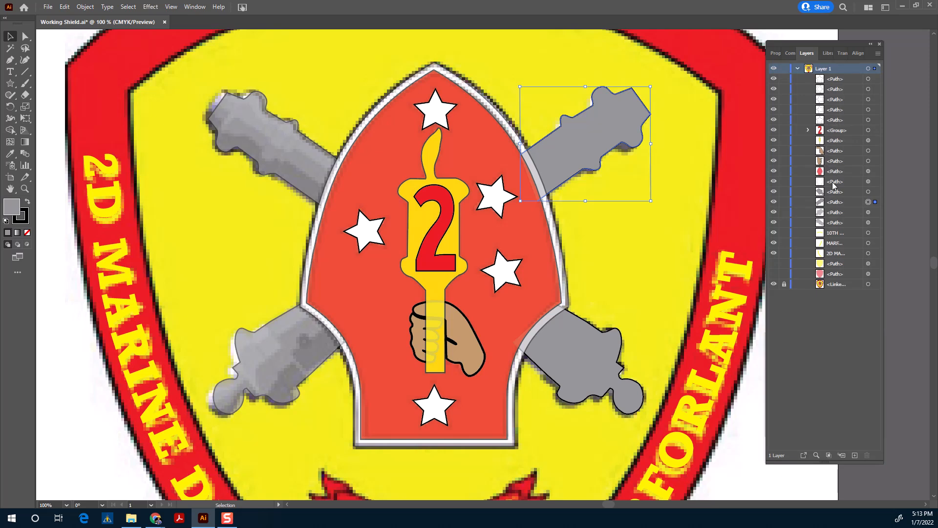
pyautogui.click(834, 182)
pyautogui.click(775, 53)
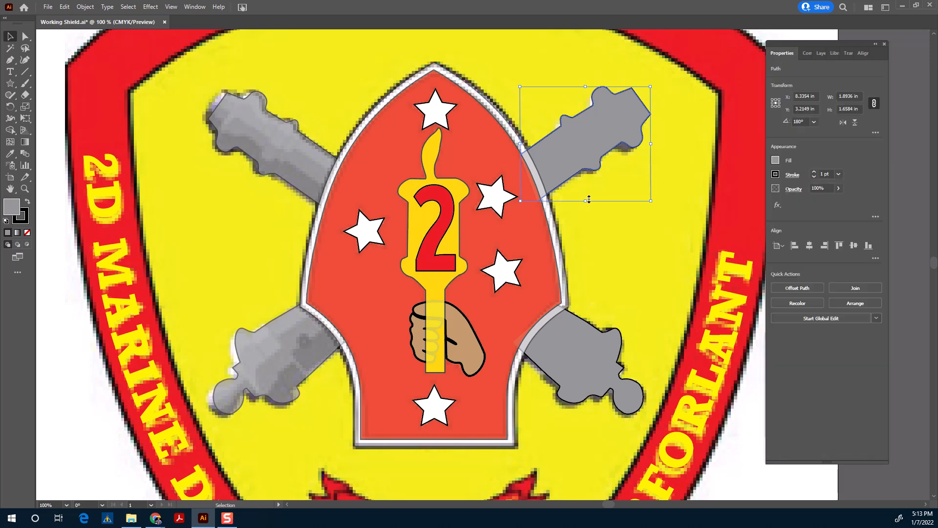
pyautogui.click(562, 235)
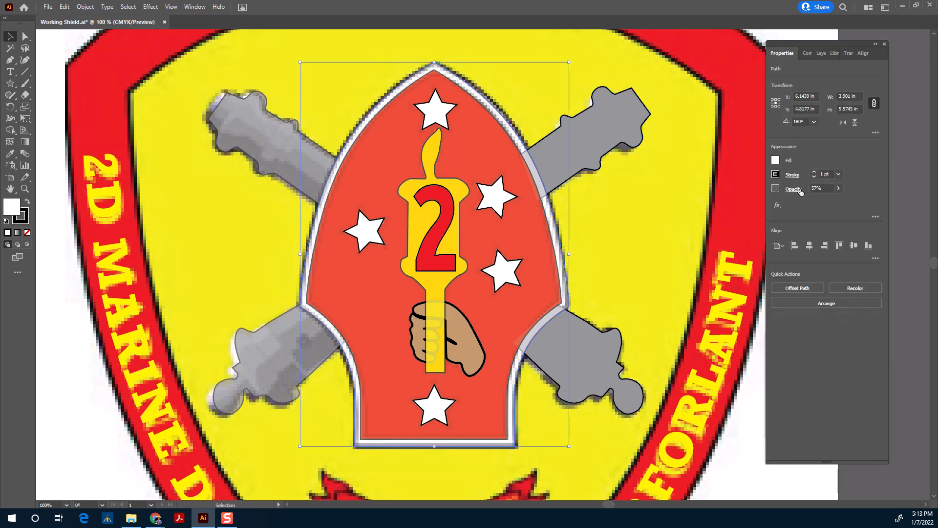
pyautogui.click(839, 188)
pyautogui.moveTo(821, 200); pyautogui.dragTo(856, 211)
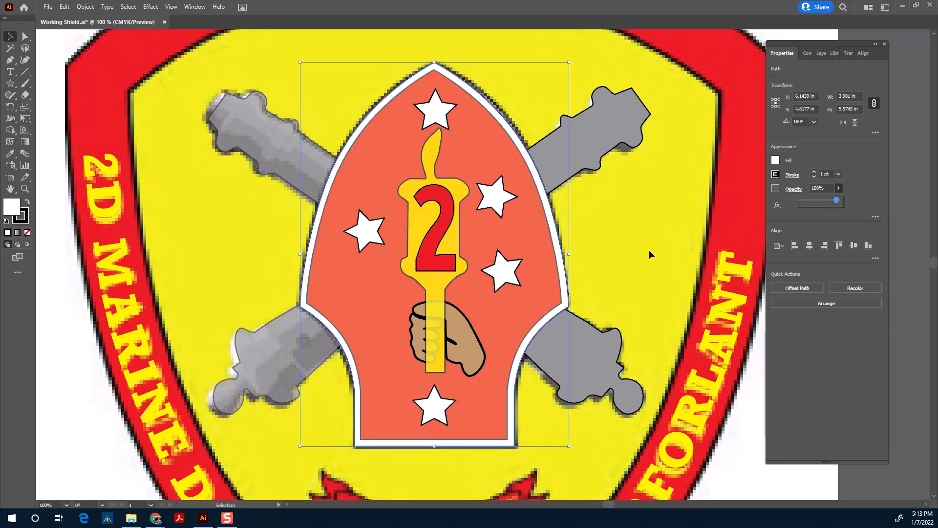
# Set the opacity of the red shield fill inside the white border to 100%
pyautogui.click(542, 226)
pyautogui.click(839, 188)
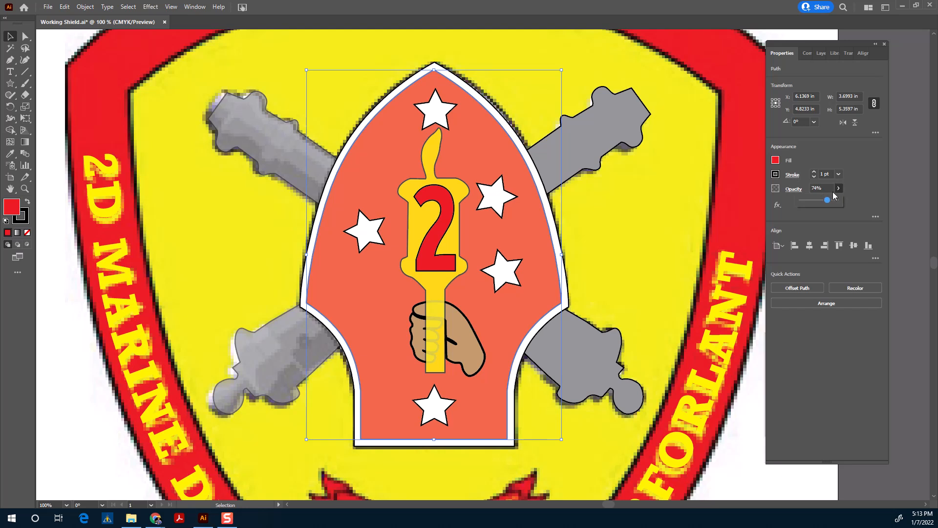
pyautogui.click(828, 200)
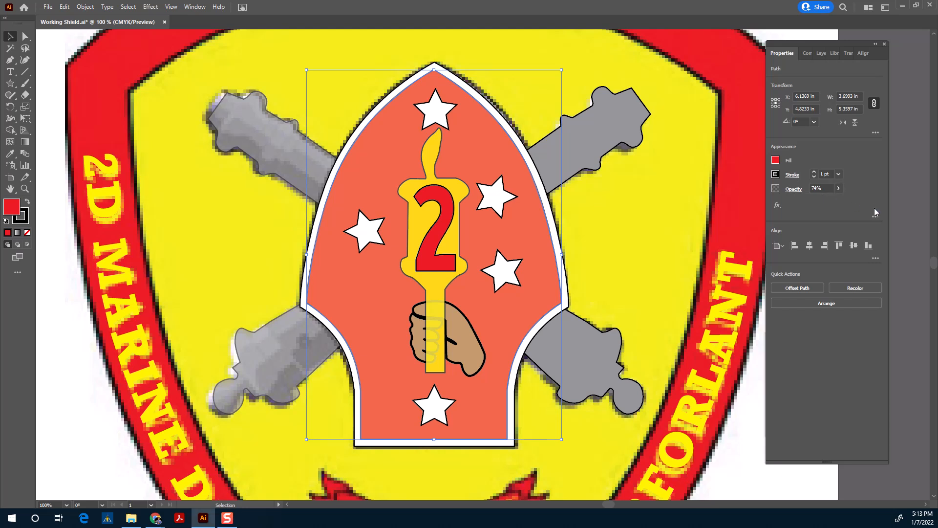
pyautogui.click(839, 188)
pyautogui.moveTo(828, 200); pyautogui.dragTo(838, 201)
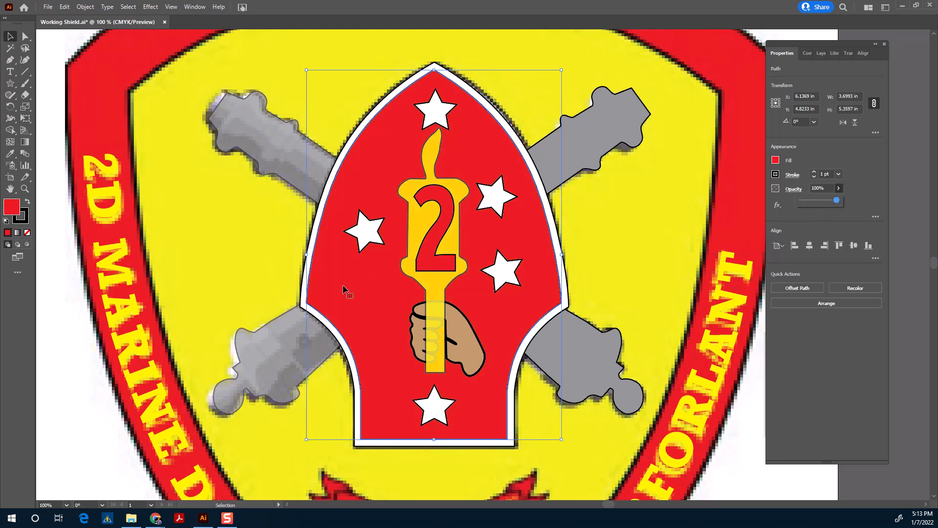
# Make both left cannon pieces fully opaque together, matching the right ones, and clear the selection
pyautogui.click(263, 342)
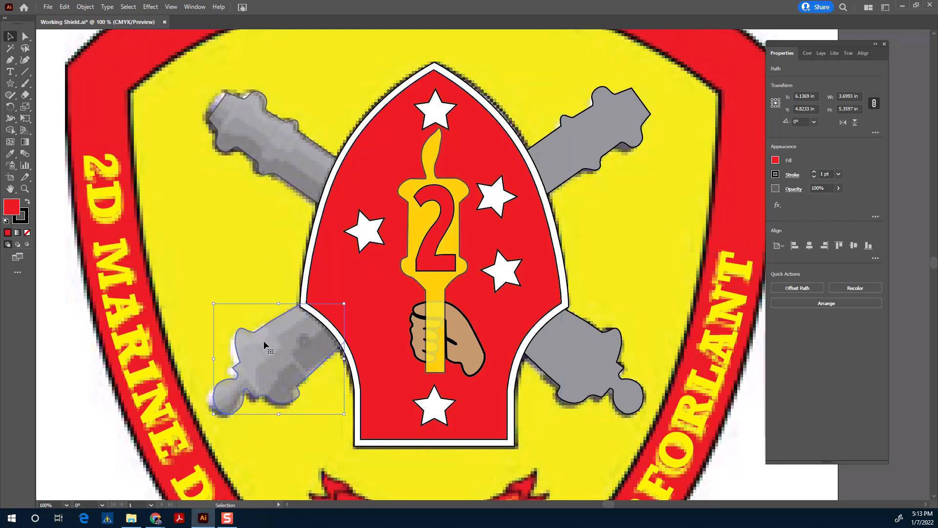
pyautogui.keyDown('shift'); pyautogui.click(277, 153); pyautogui.keyUp('shift')
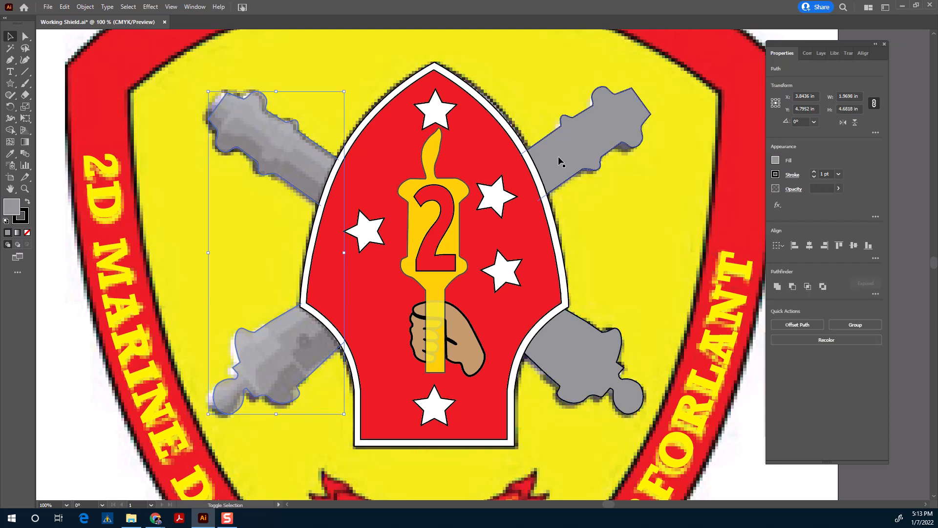
pyautogui.click(839, 188)
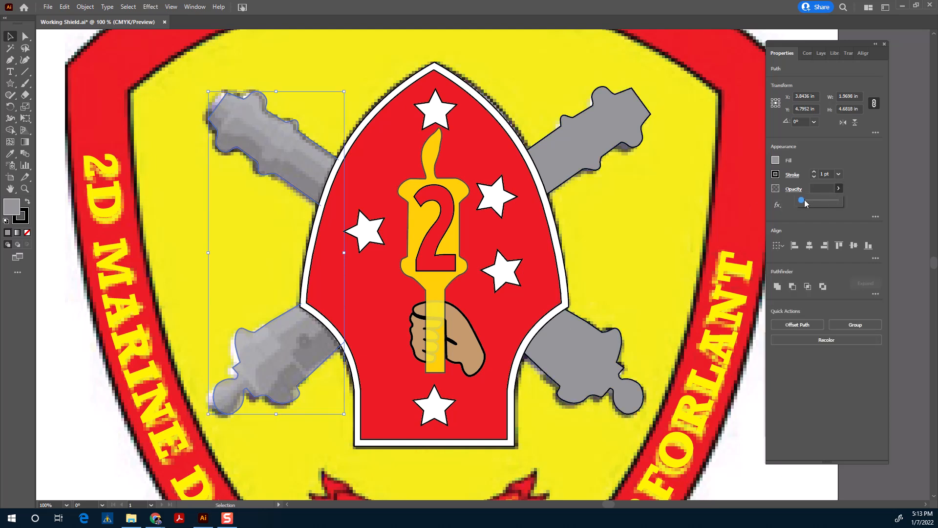
pyautogui.click(675, 183)
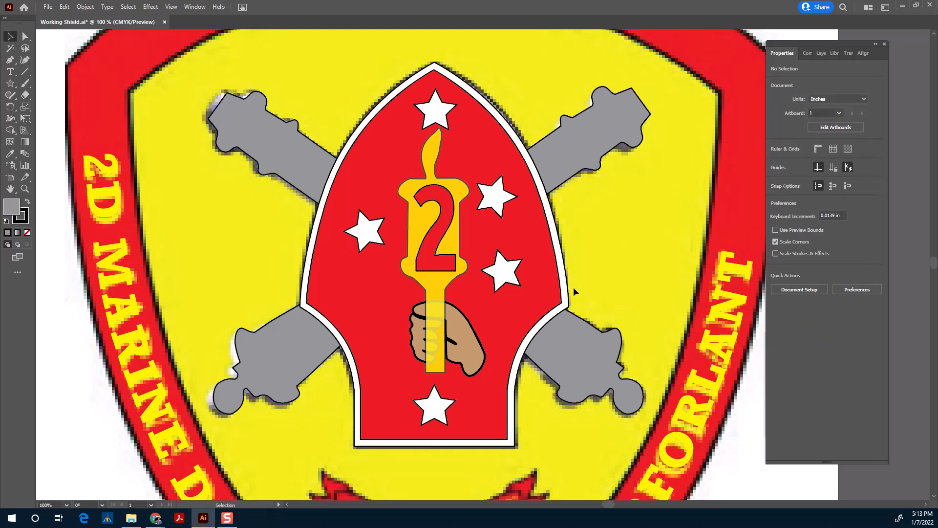
pyautogui.scroll(-3, 544, 309)
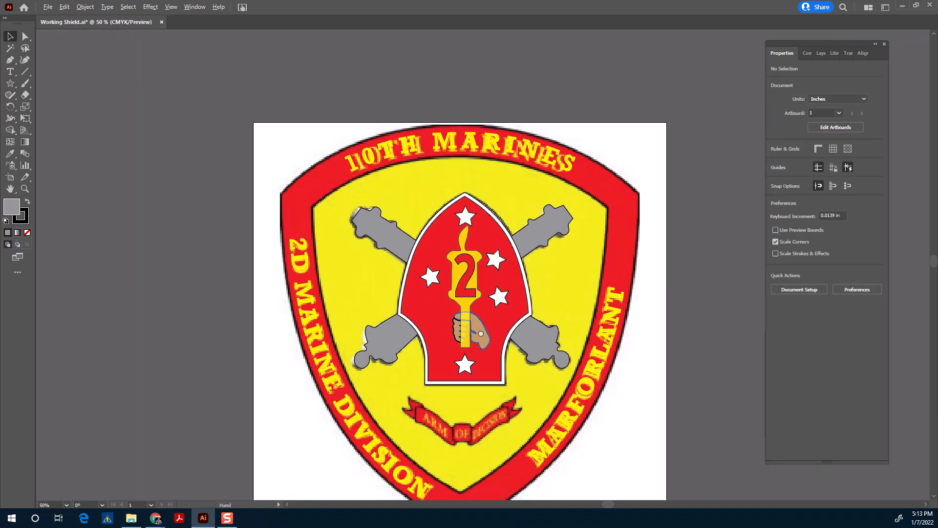
pyautogui.moveTo(484, 333); pyautogui.dragTo(398, 253)
pyautogui.scroll(-1, 398, 253)
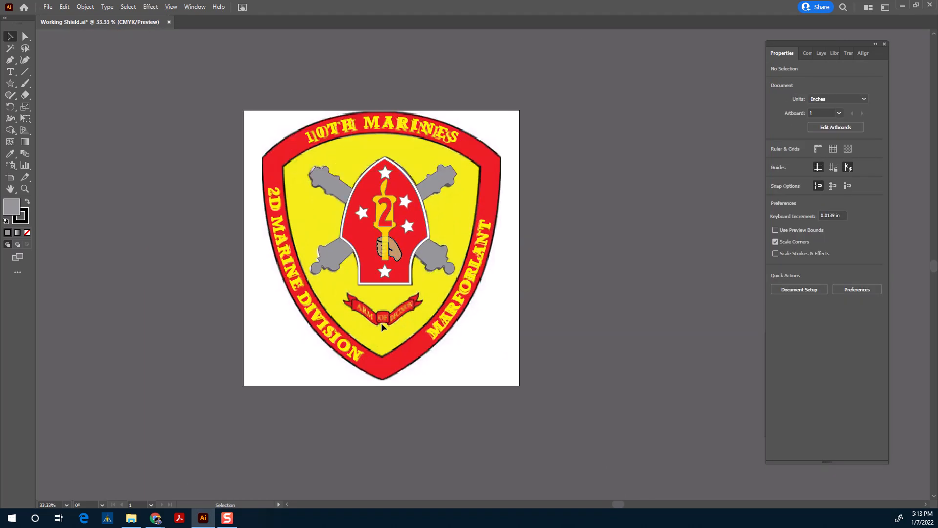
pyautogui.scroll(1, 376, 325)
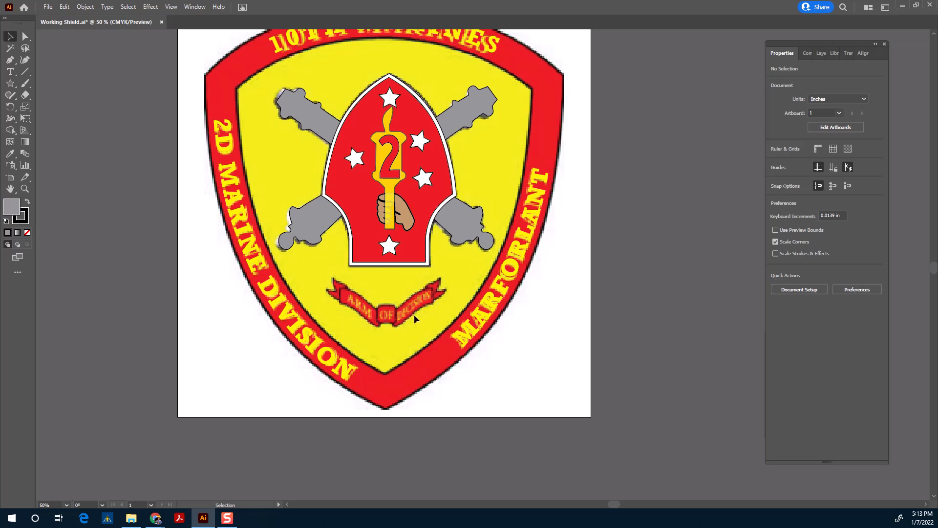
pyautogui.scroll(2, 399, 317)
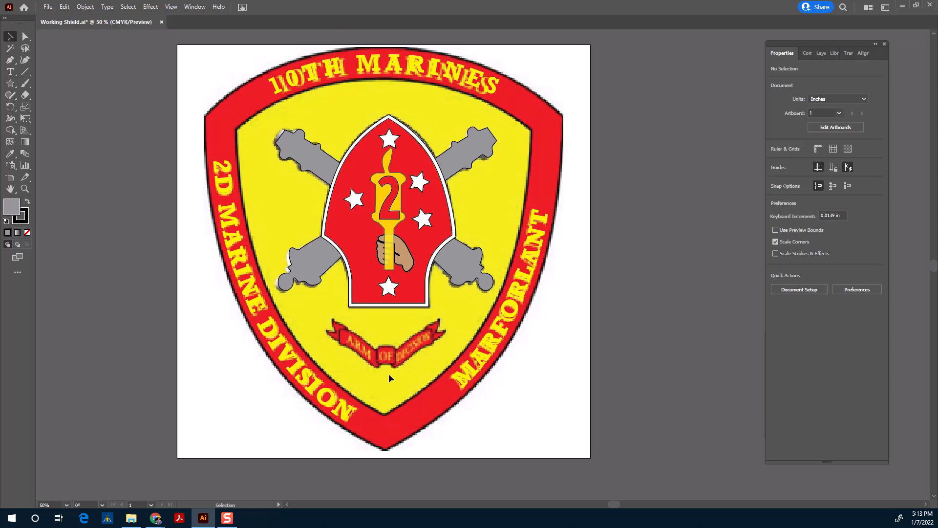